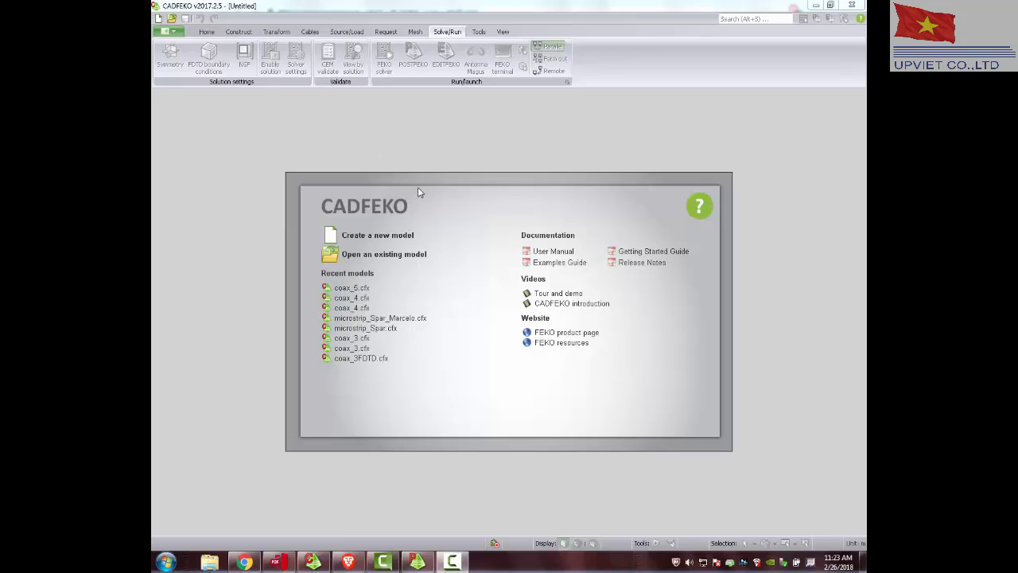
Examine the coaxial cable impedance calculator's dimensions and impedance in the browser, and the coax_5 near-field plot in POSTFEKO.
click(350, 563)
scroll(153, 132, down, 3)
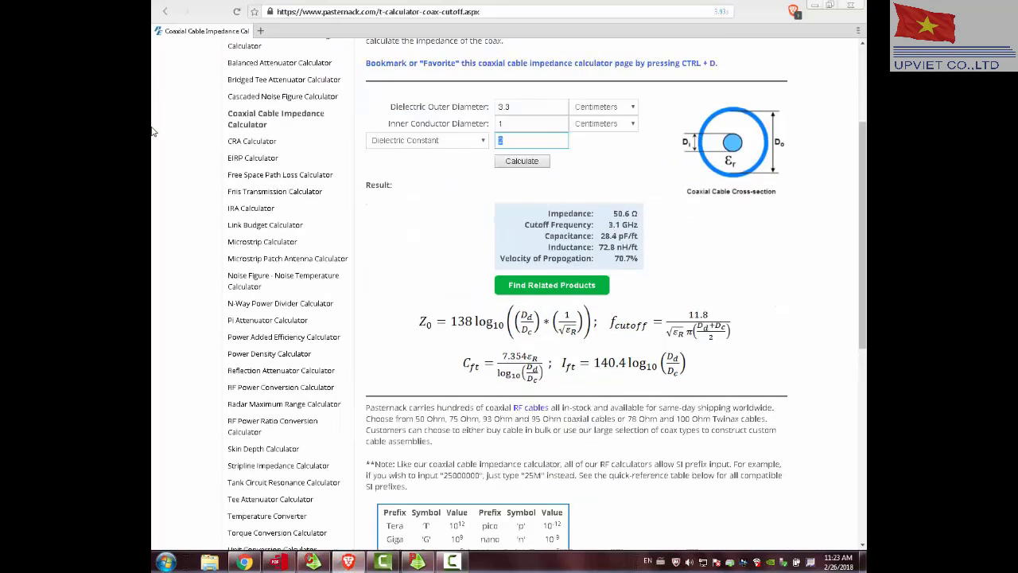
scroll(153, 131, up, 3)
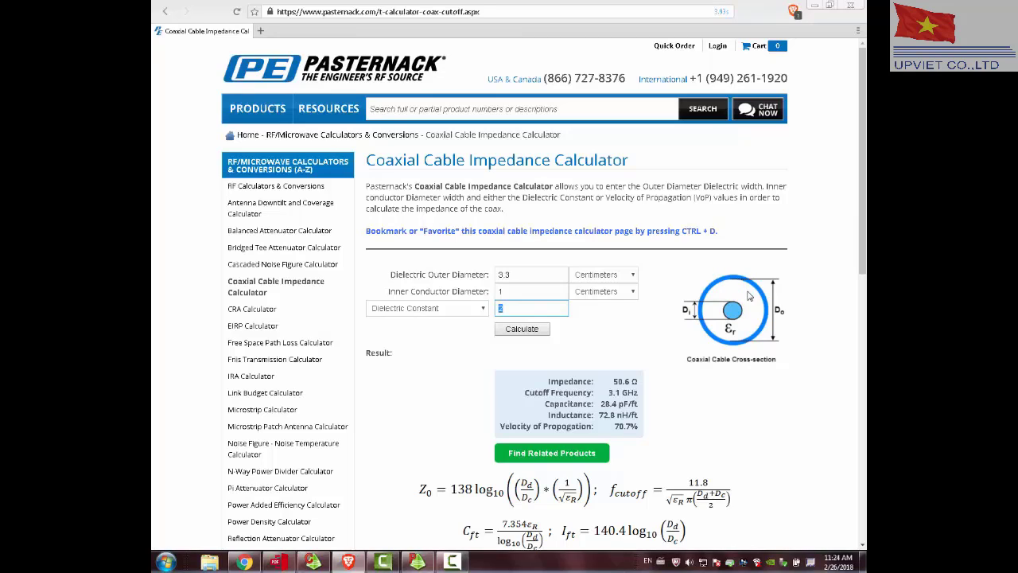
drag(520, 277, 493, 277)
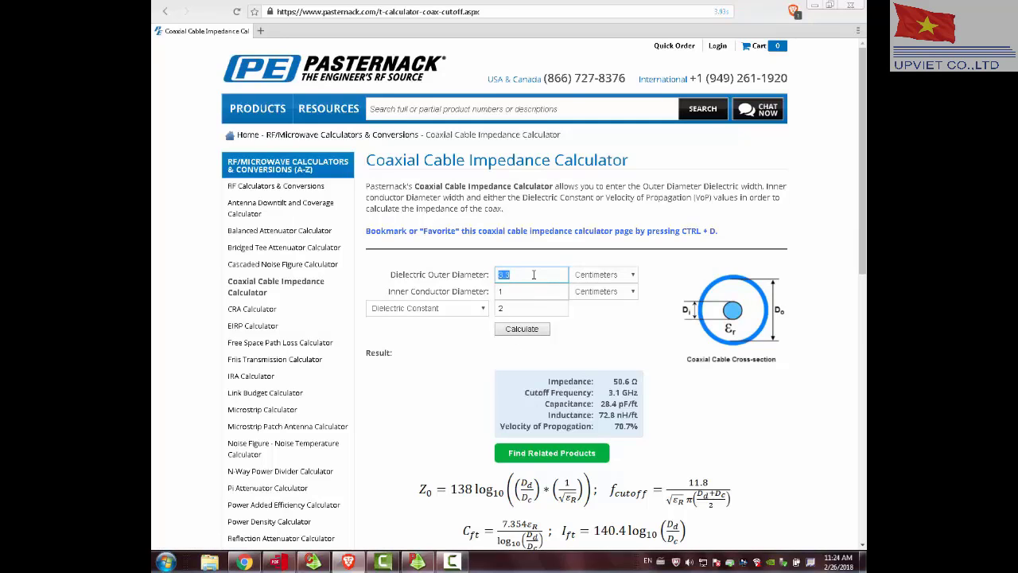
click(533, 274)
drag(614, 381, 662, 385)
click(706, 418)
click(419, 563)
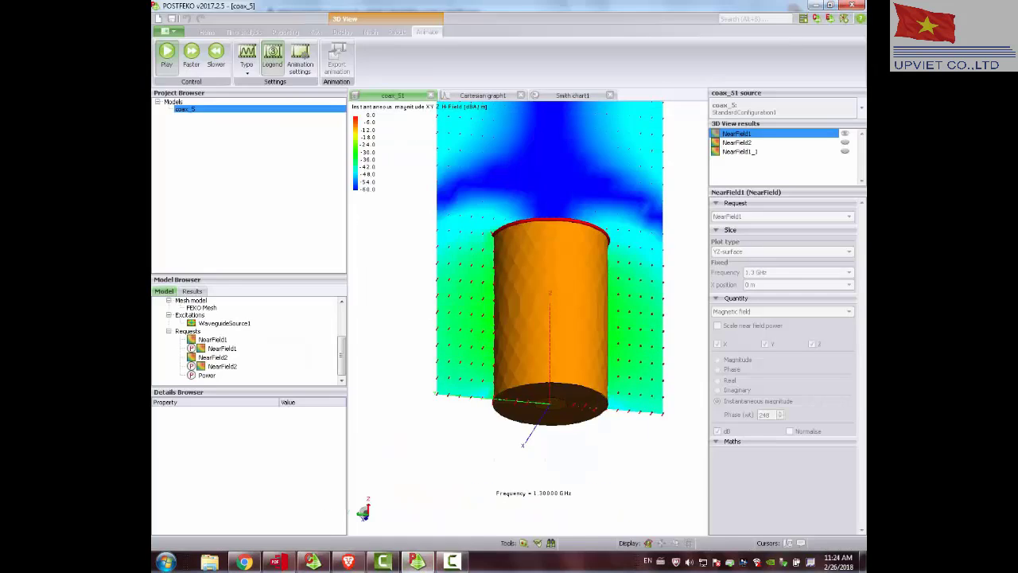
click(419, 563)
Switch to CADFEKO, create a new model and add a variable fmin with the expression 1e9.
click(312, 562)
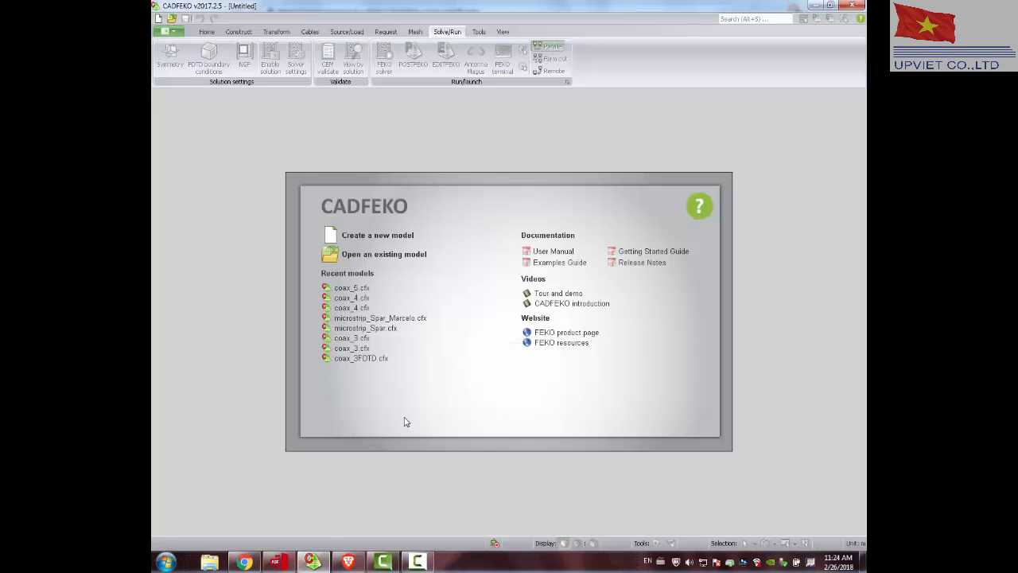
click(366, 235)
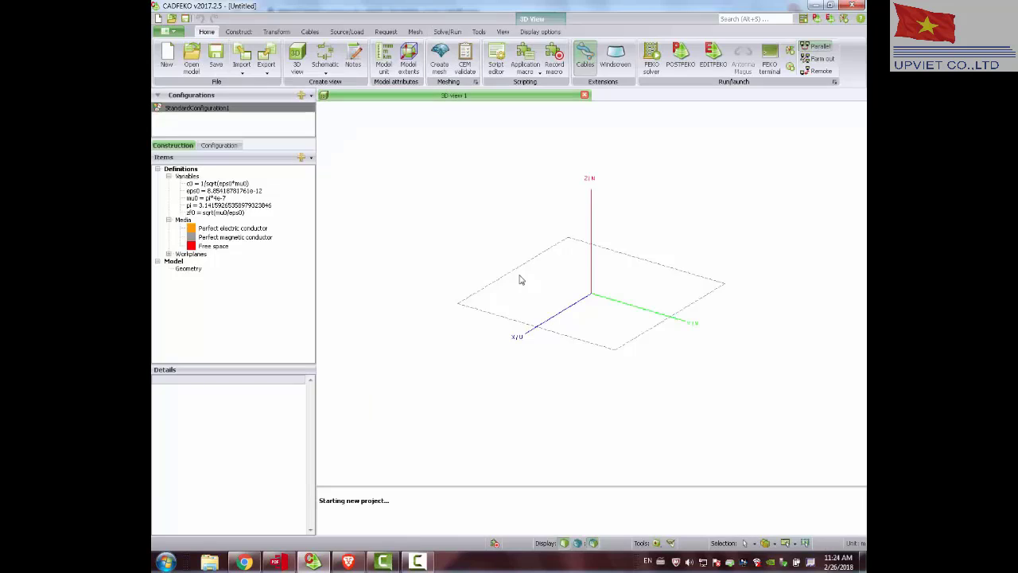
right_click(190, 176)
click(215, 183)
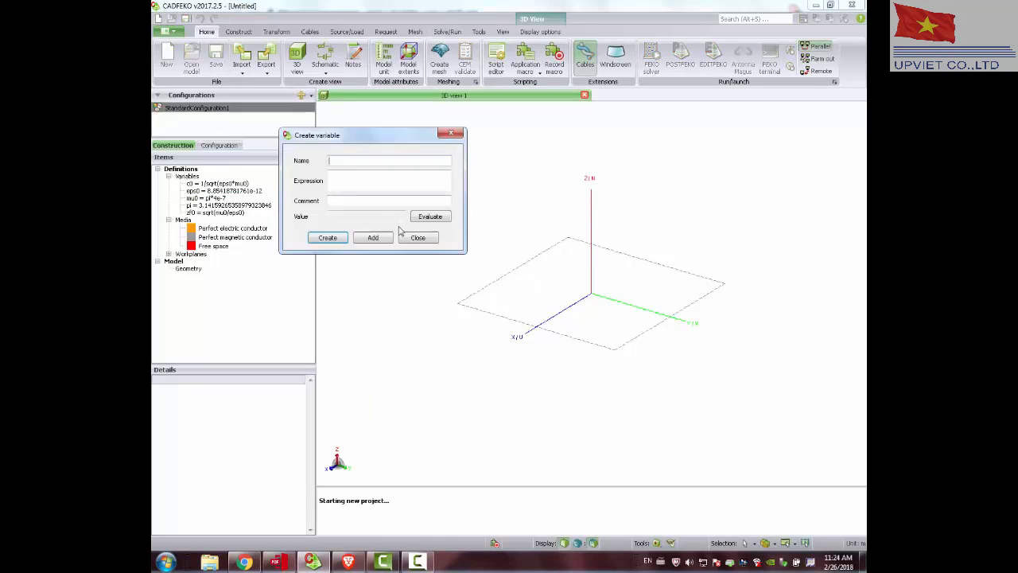
text(fmin)
key(Tab)
click(372, 238)
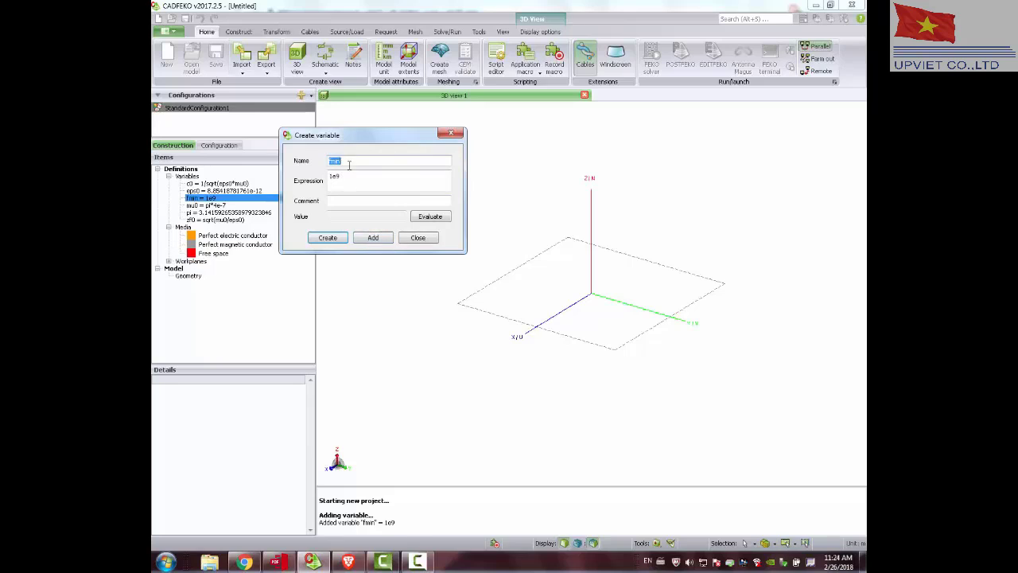
Add a variable fmax with the expression 2e9.
text(f)
key(Tab)
text(2e)
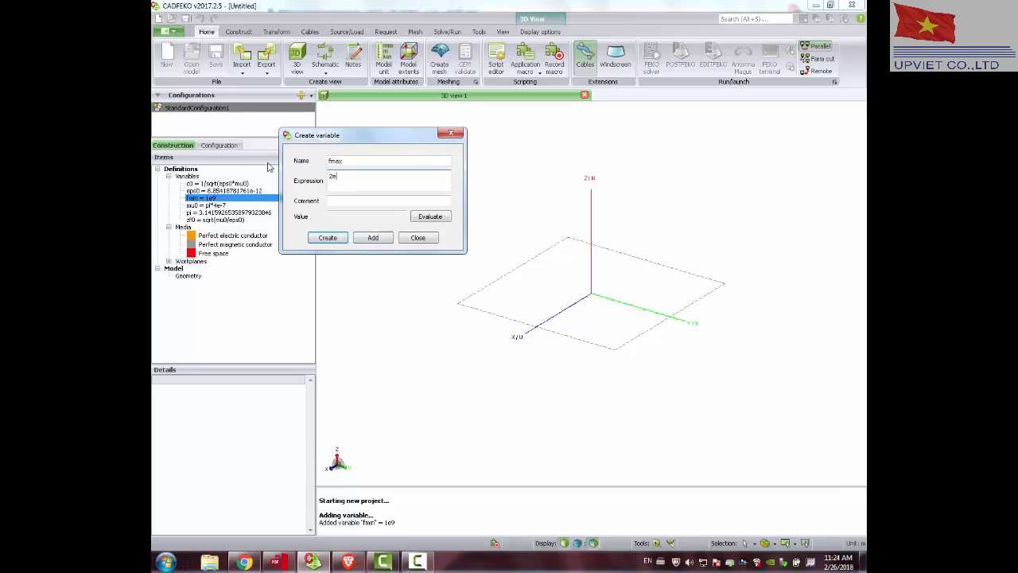
text(9)
click(372, 237)
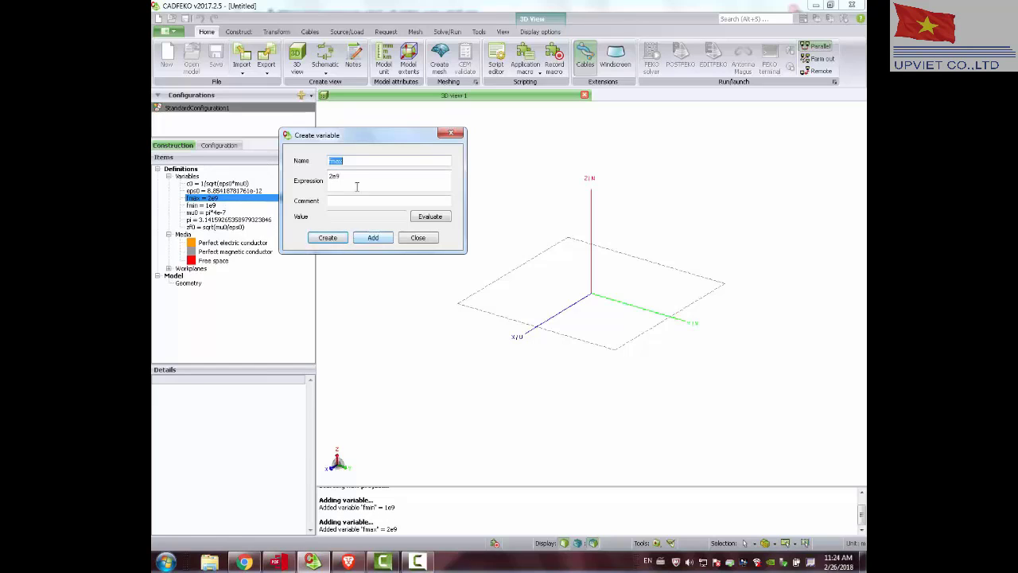
Enter r_int as the name of a new variable.
drag(352, 159, 295, 166)
text(r_int)
key(Tab)
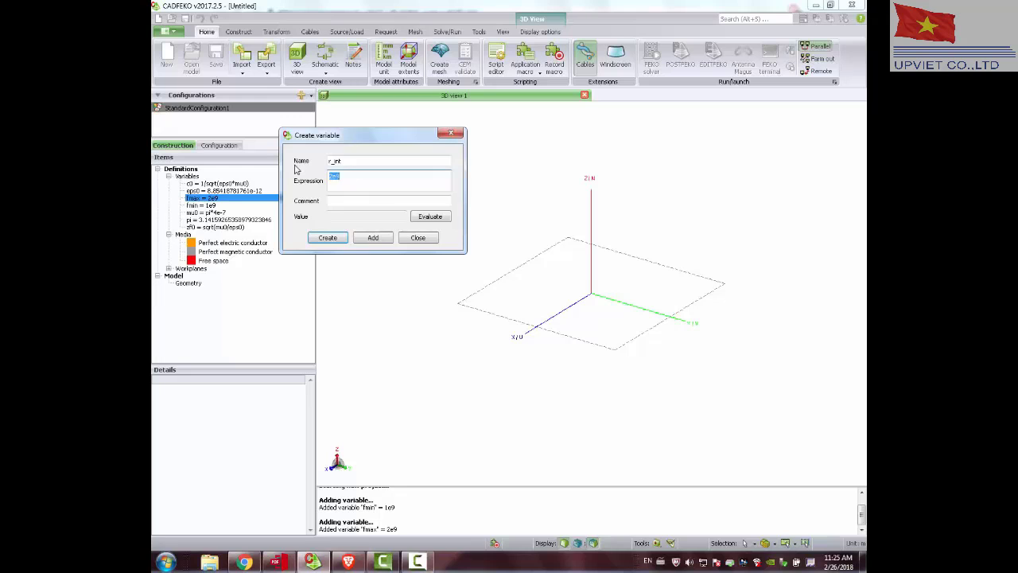
Switch to the browser and look up the inner conductor diameter in the coaxial cable impedance calculator.
click(347, 561)
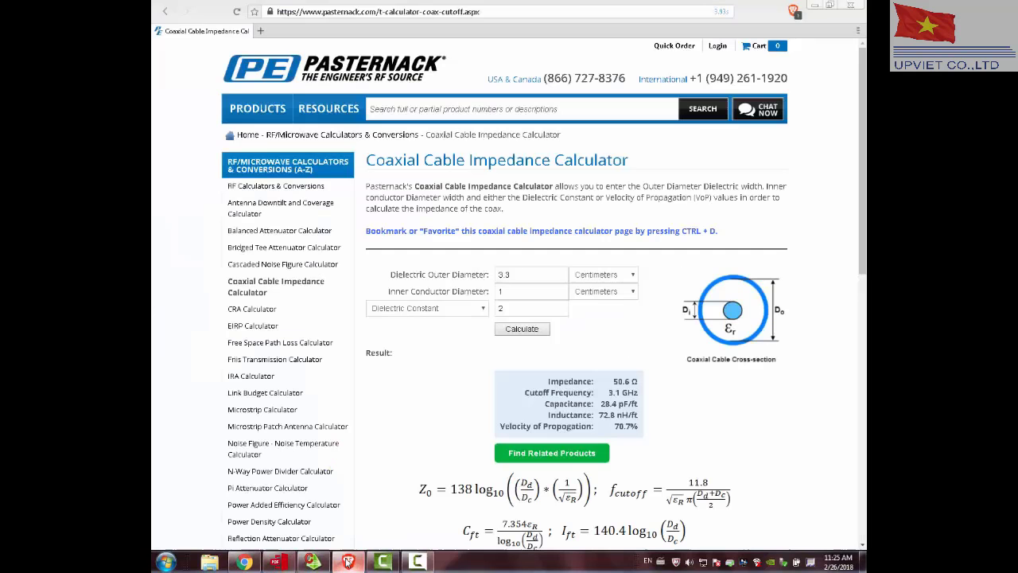
double_click(526, 290)
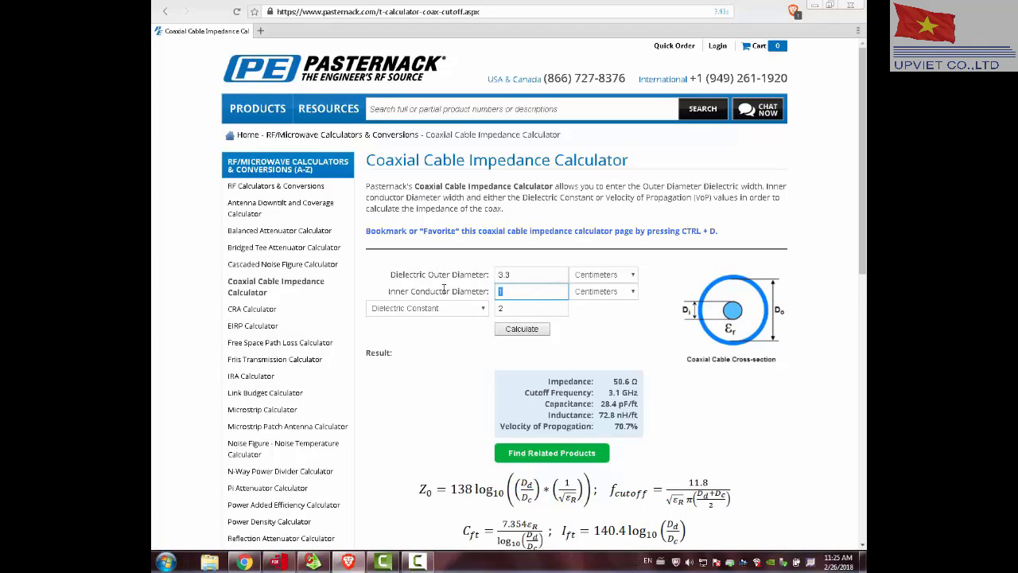
drag(452, 291, 489, 291)
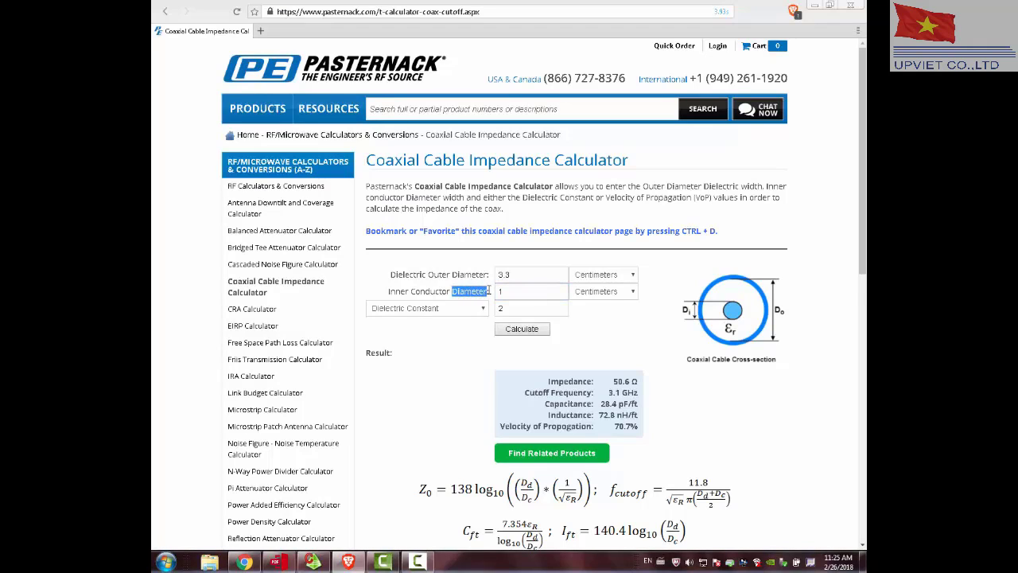
scroll(525, 398, down, 1)
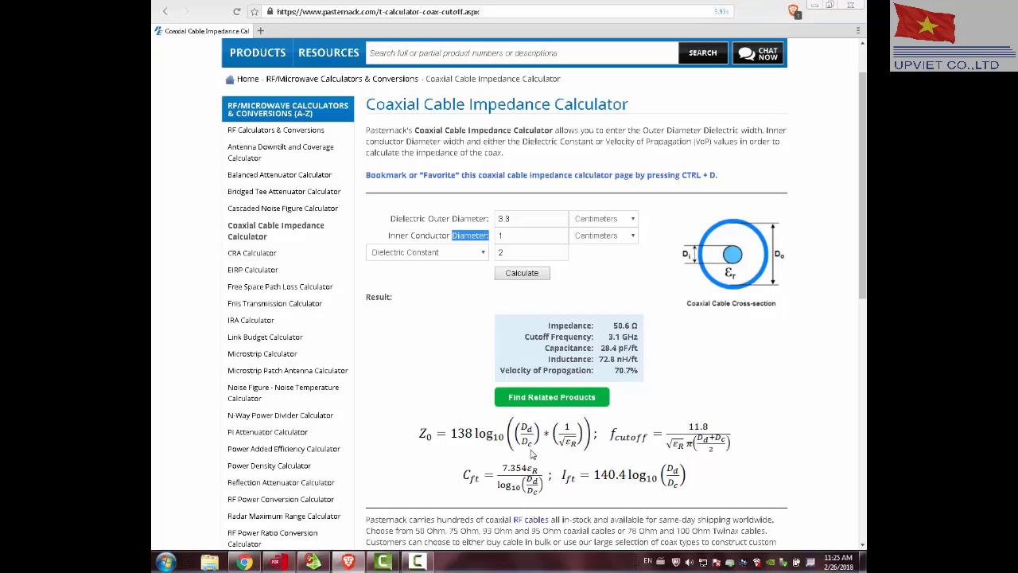
double_click(498, 235)
key(ctrl+c)
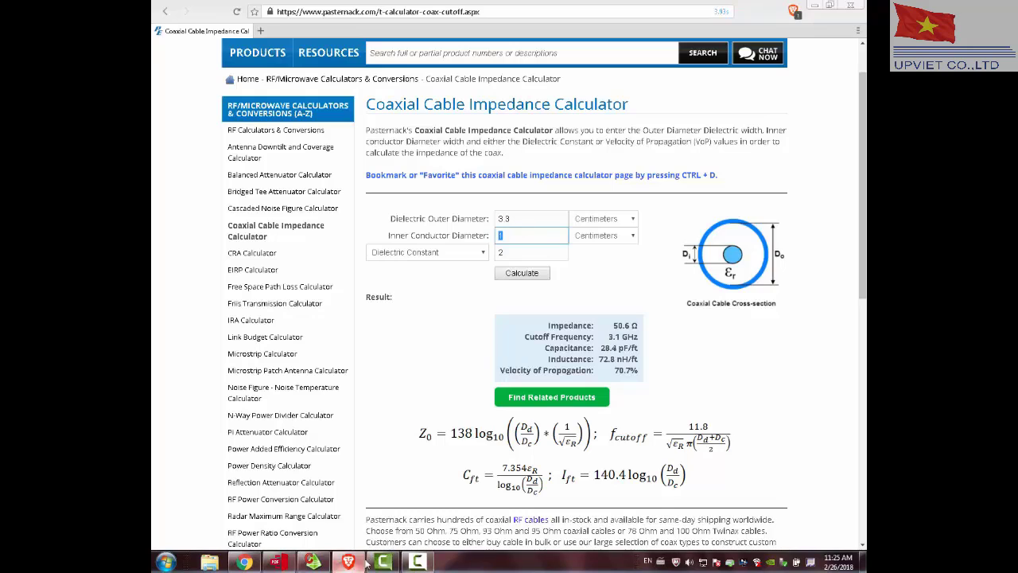
Return to CADFEKO and add the r_int variable with the expression 1.
click(313, 562)
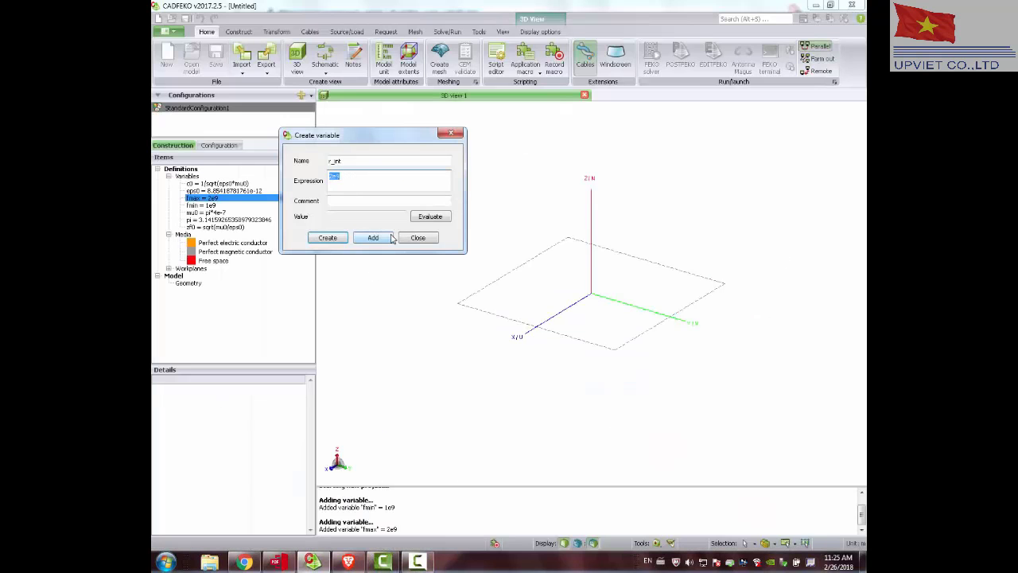
key(ctrl+v)
click(348, 562)
click(348, 562)
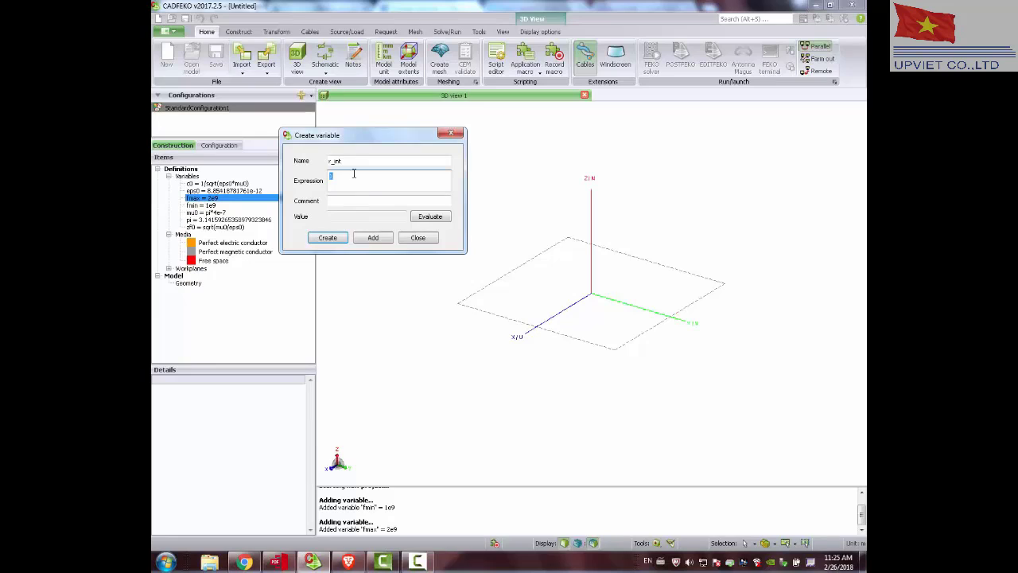
click(371, 238)
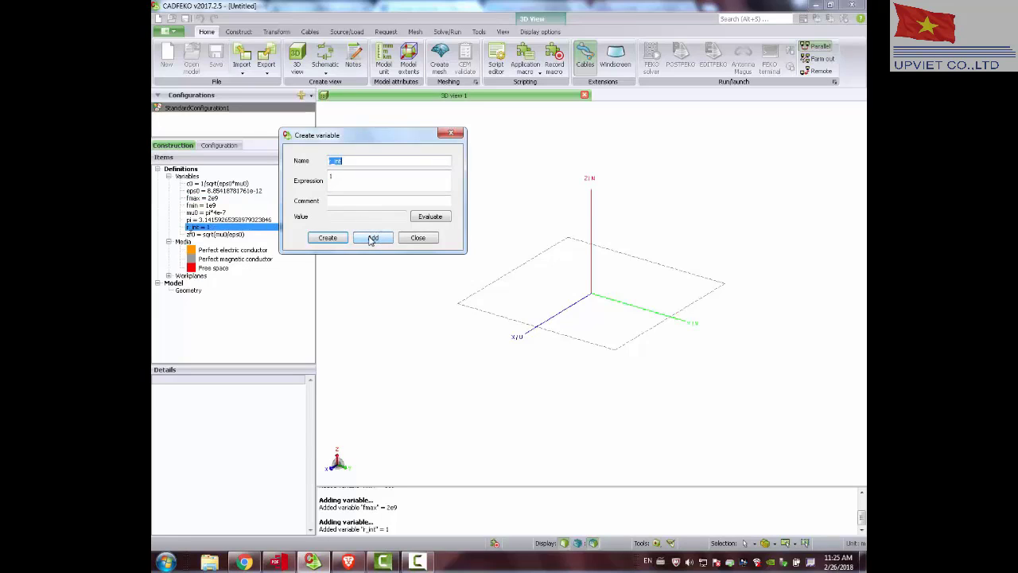
Add a variable r_ext with the expression 3.3.
click(364, 162)
text(ext)
key(Tab)
click(385, 238)
Add a variable eps_r with the expression 2.
text(ep)
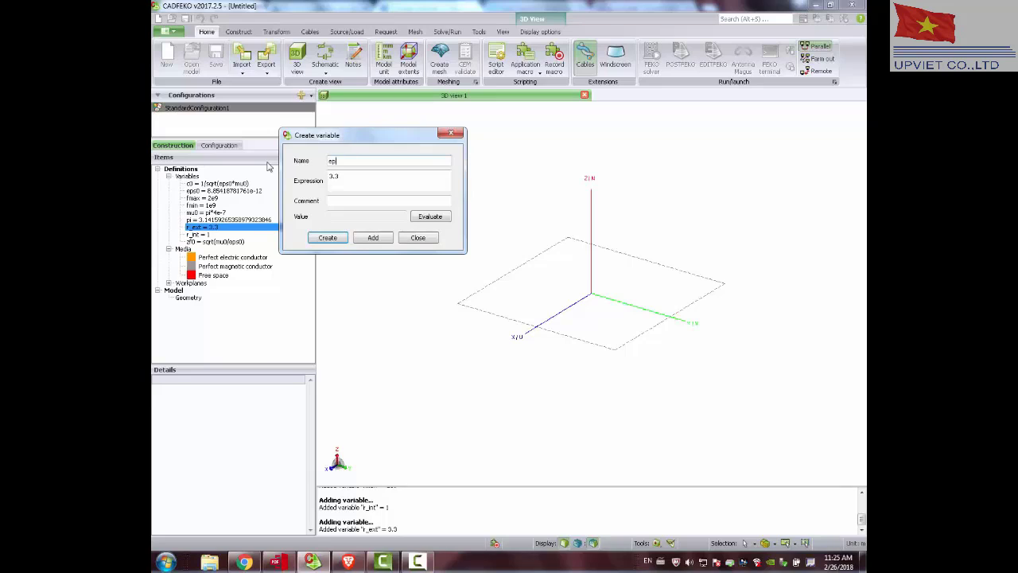
key(Tab)
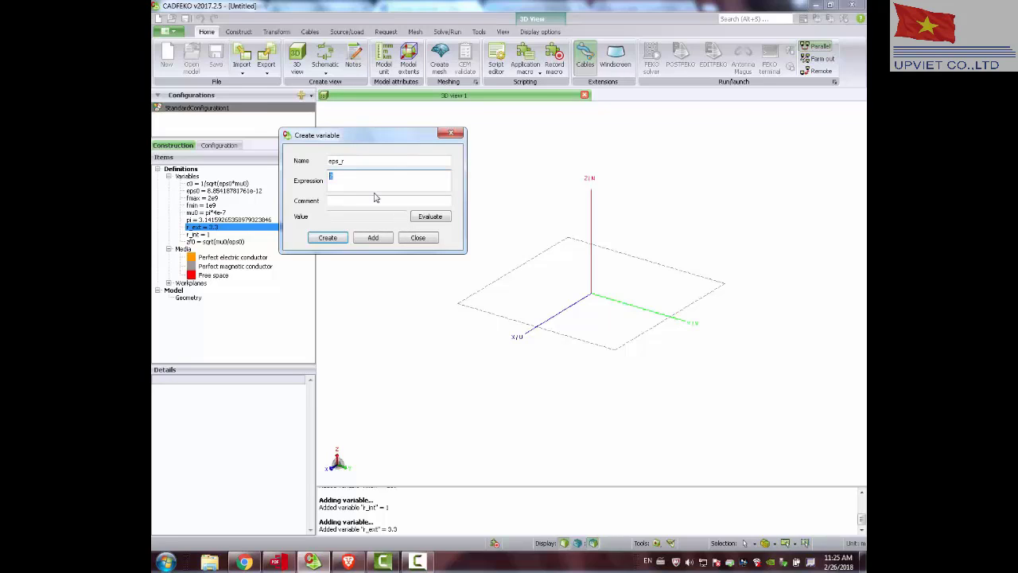
click(370, 240)
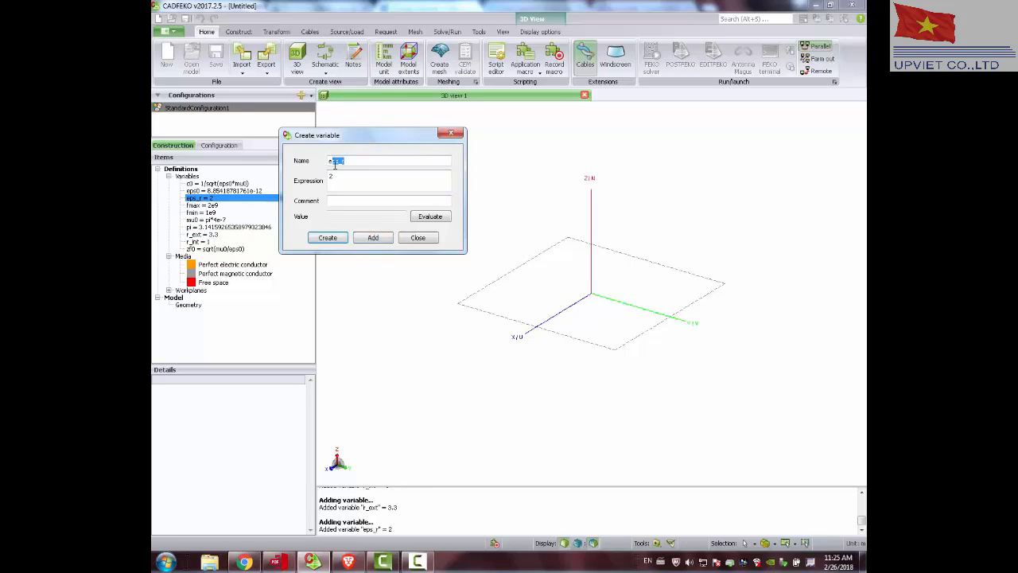
Add a variable length with the expression 10 and finish creating variables.
key(BackSpace)
key(Tab)
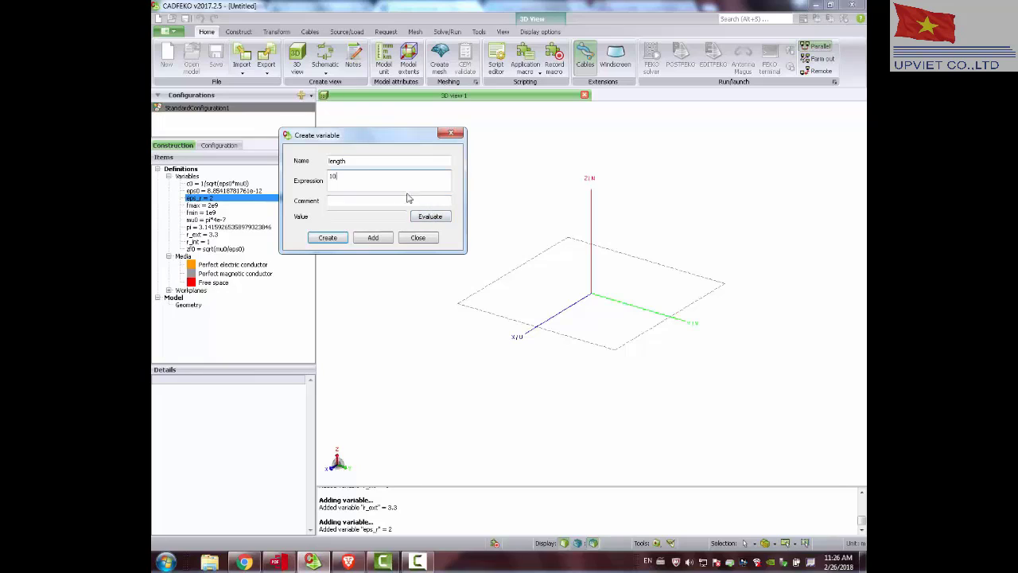
click(374, 237)
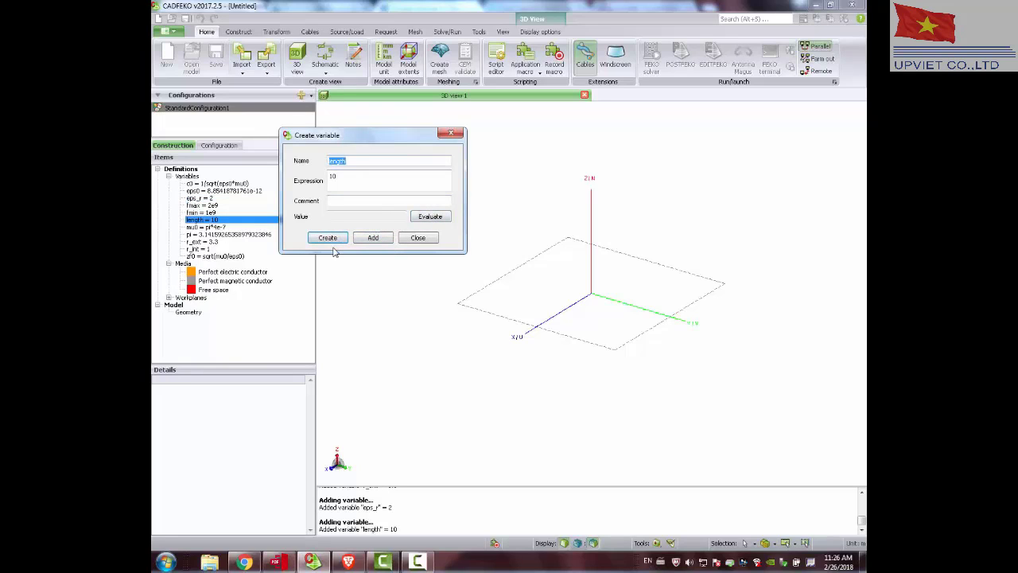
click(426, 239)
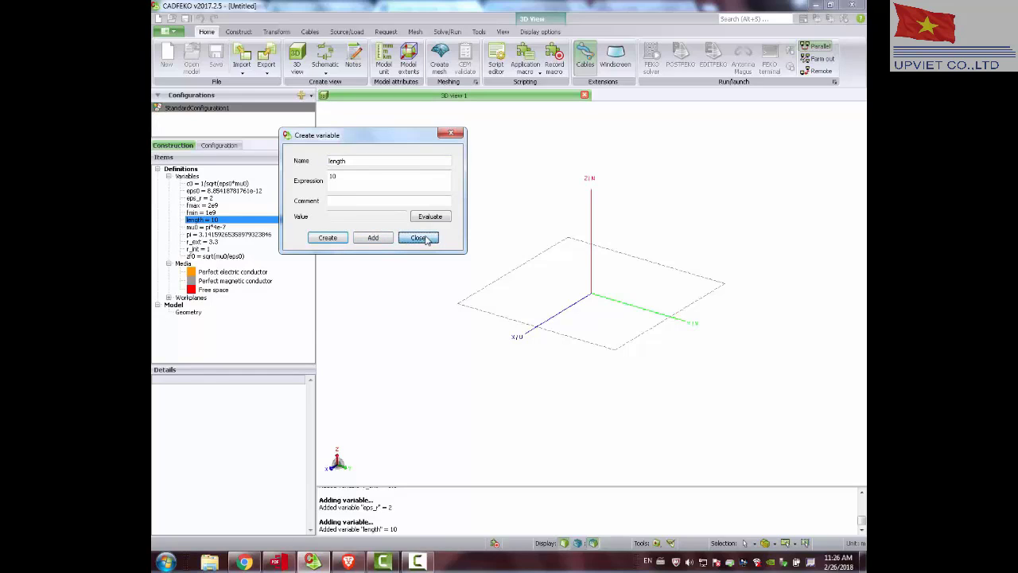
click(373, 237)
click(416, 238)
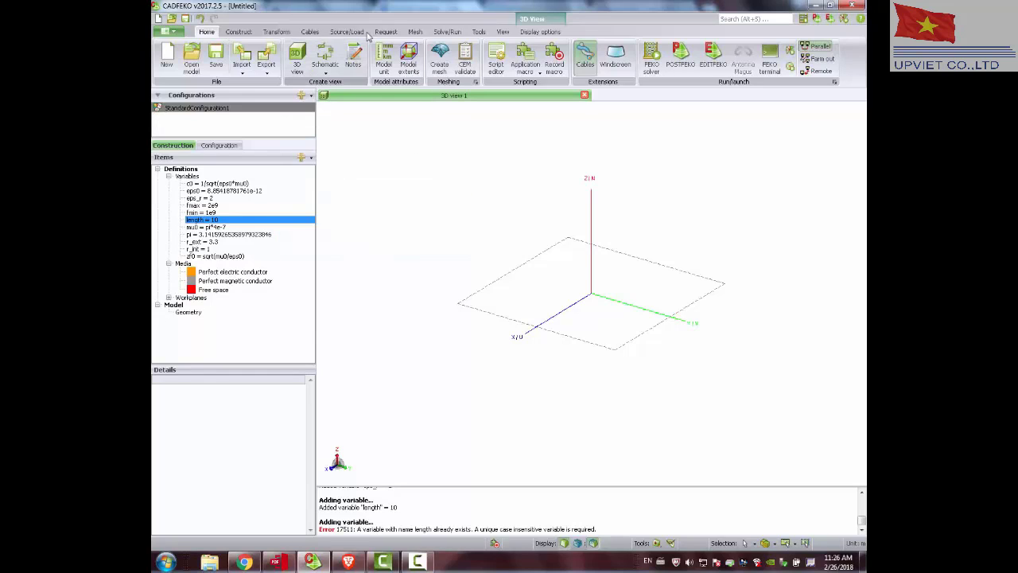
Set the model unit to centimetres (cm).
click(385, 59)
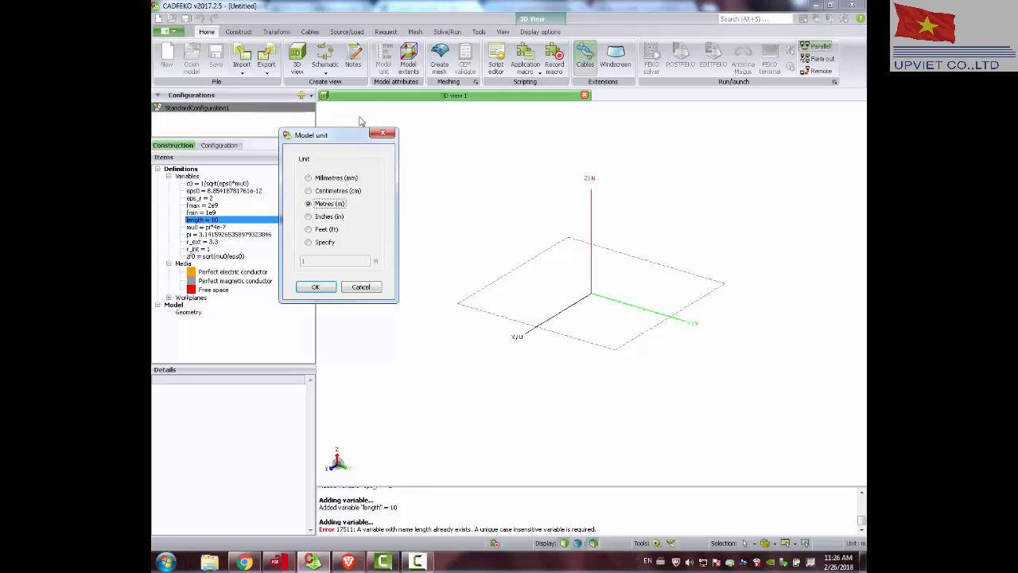
click(326, 191)
click(316, 288)
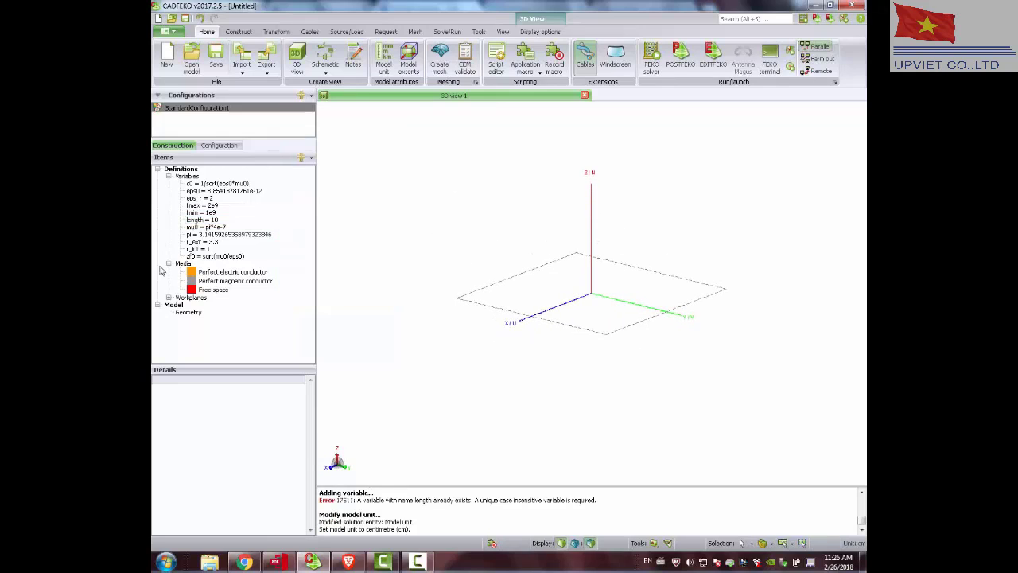
Create a frequency-independent dielectric medium with its relative permittivity set to eps_r.
click(184, 267)
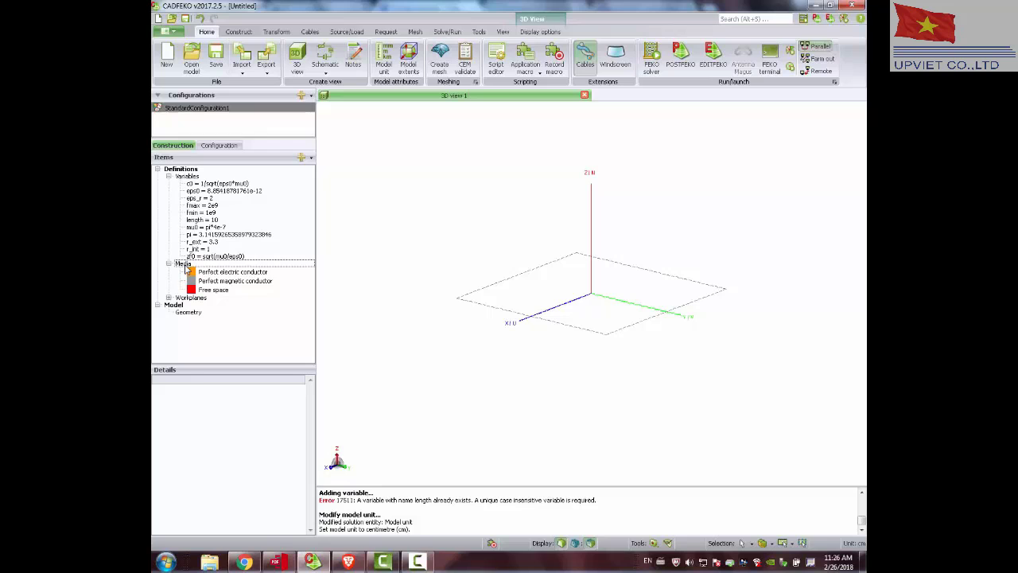
right_click(192, 268)
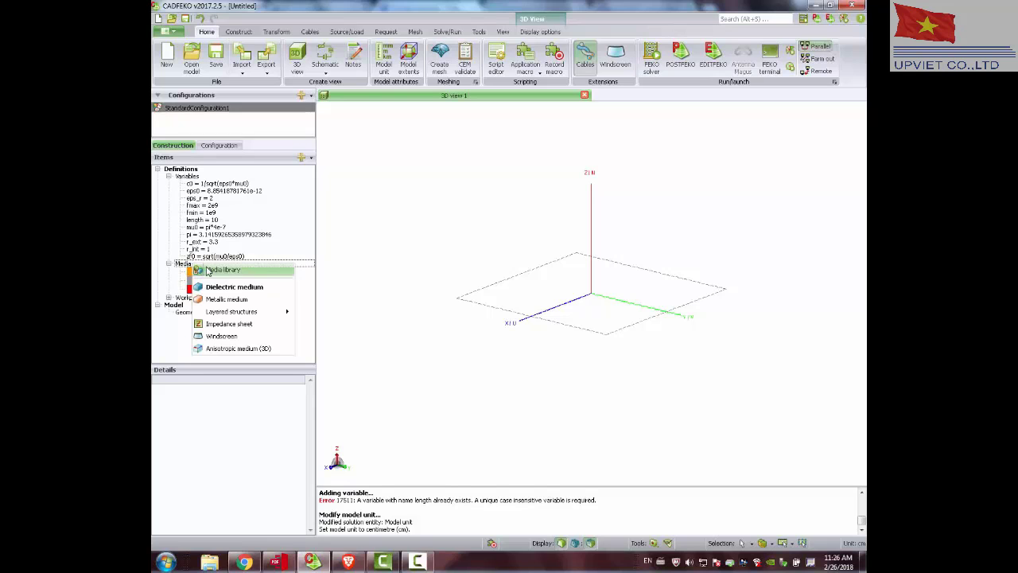
click(225, 286)
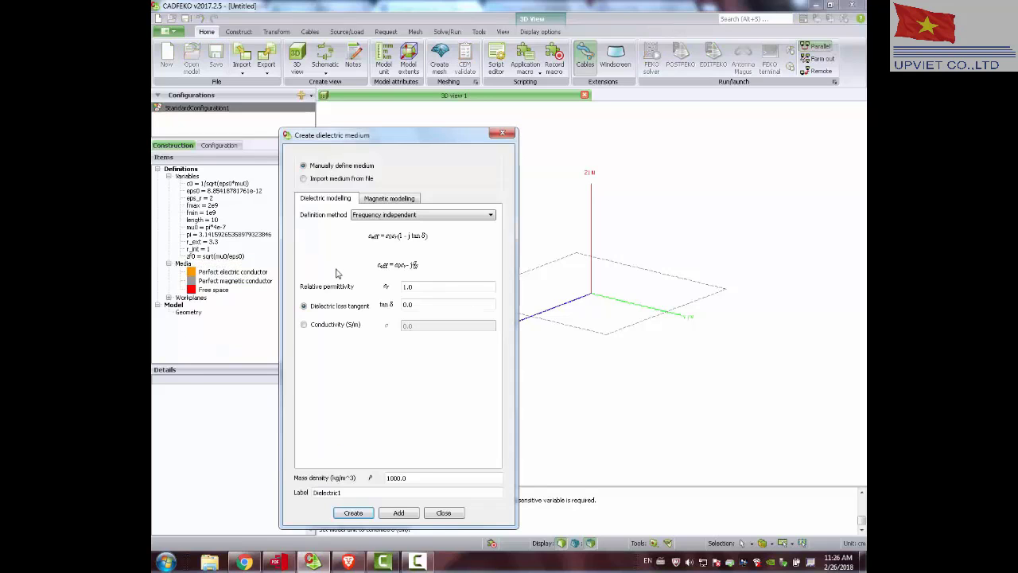
double_click(408, 288)
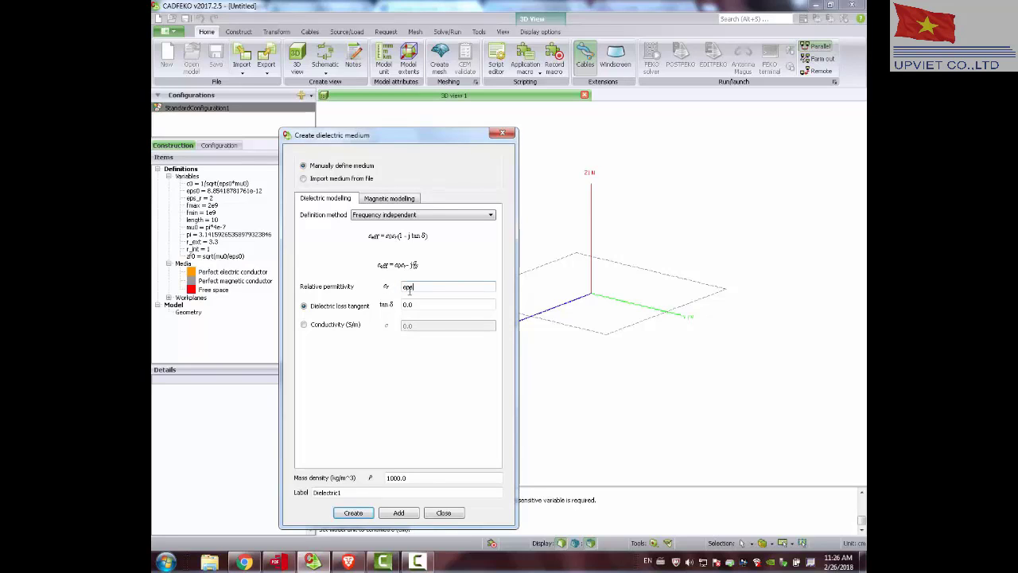
text(eps_r)
click(353, 512)
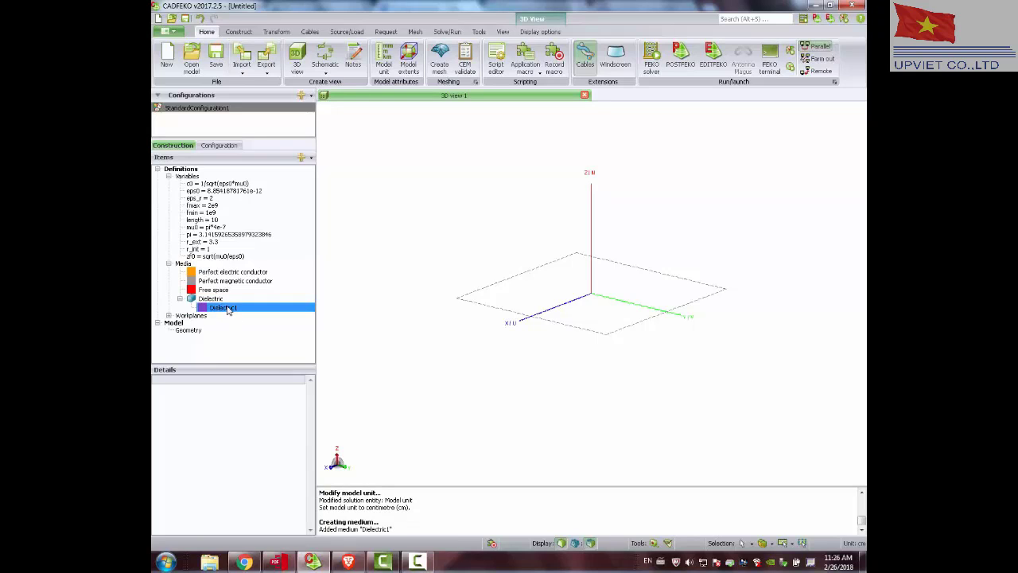
Create a cylinder at the origin with radius r_int and height length for the inner conductor.
drag(515, 281, 527, 291)
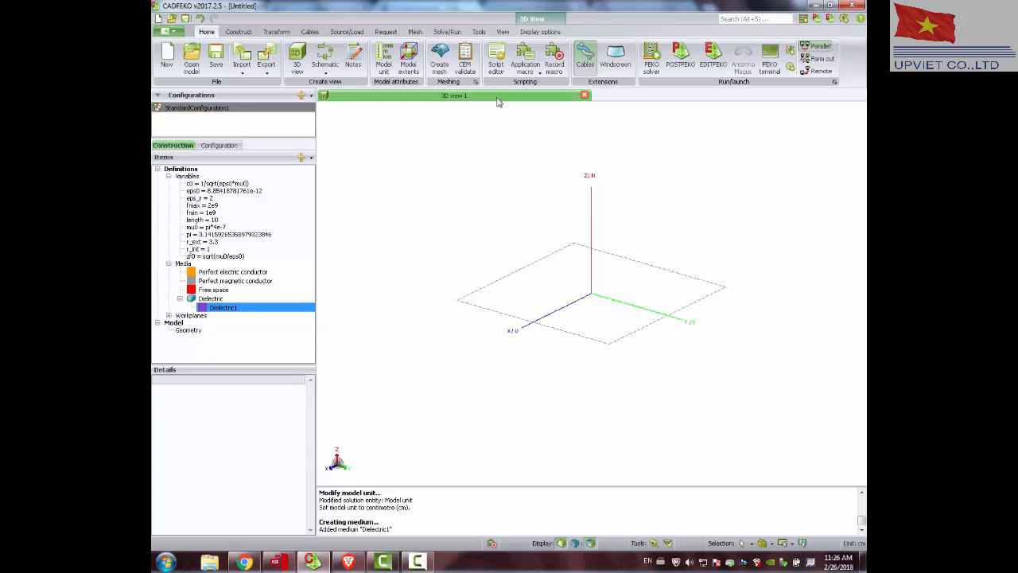
click(238, 32)
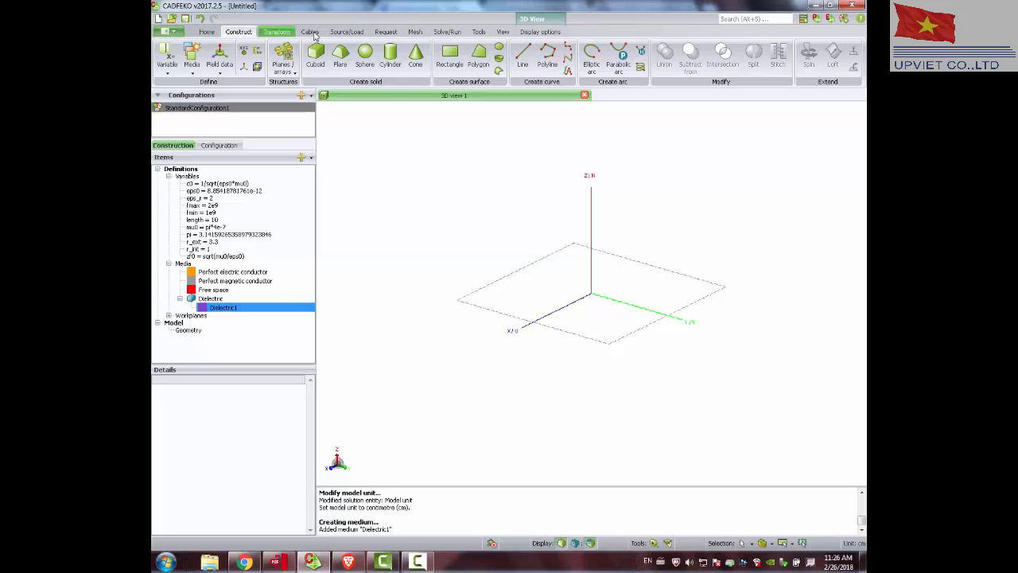
click(390, 55)
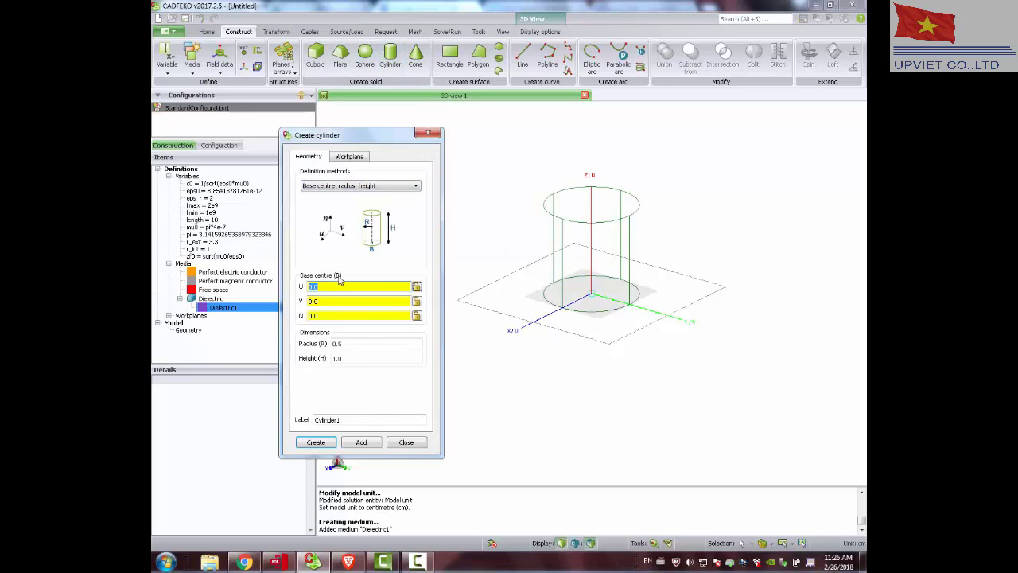
drag(349, 345, 317, 337)
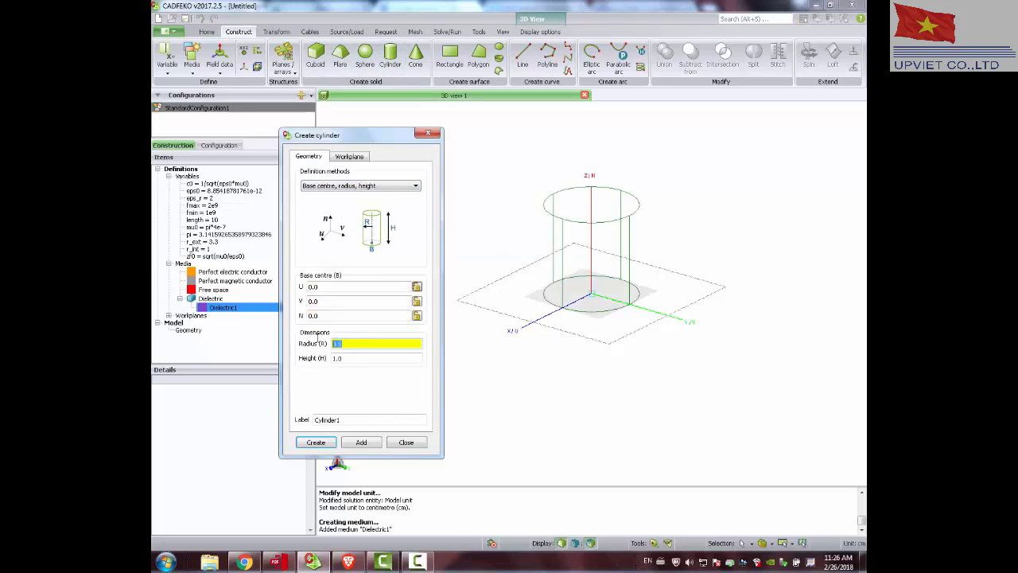
text(r_ext)
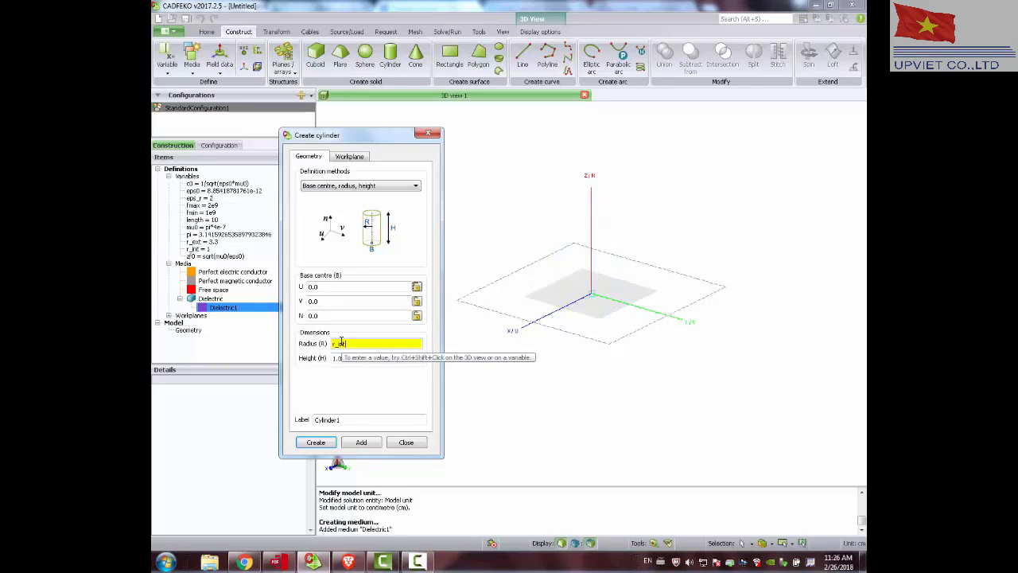
key(Tab)
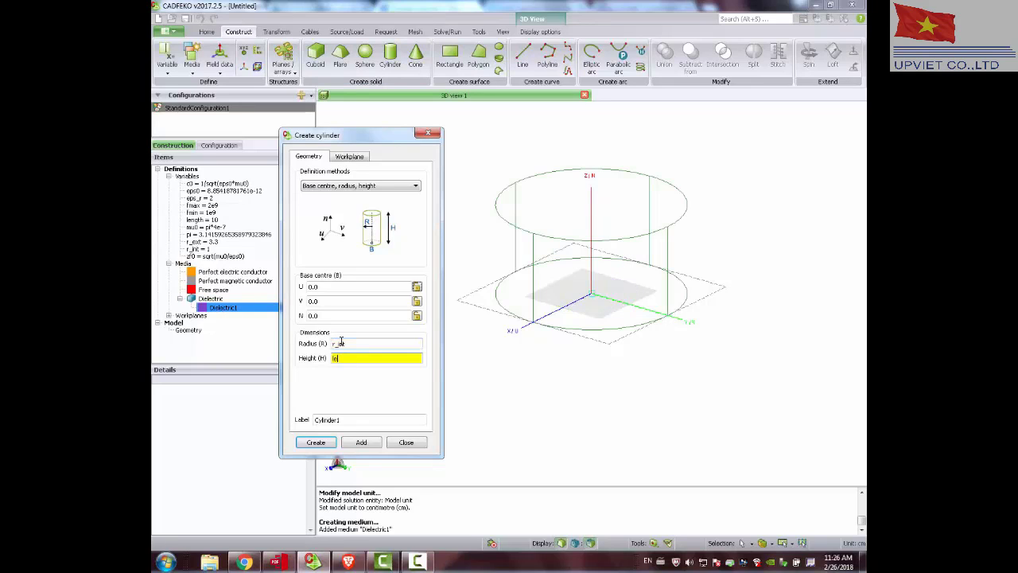
text(length)
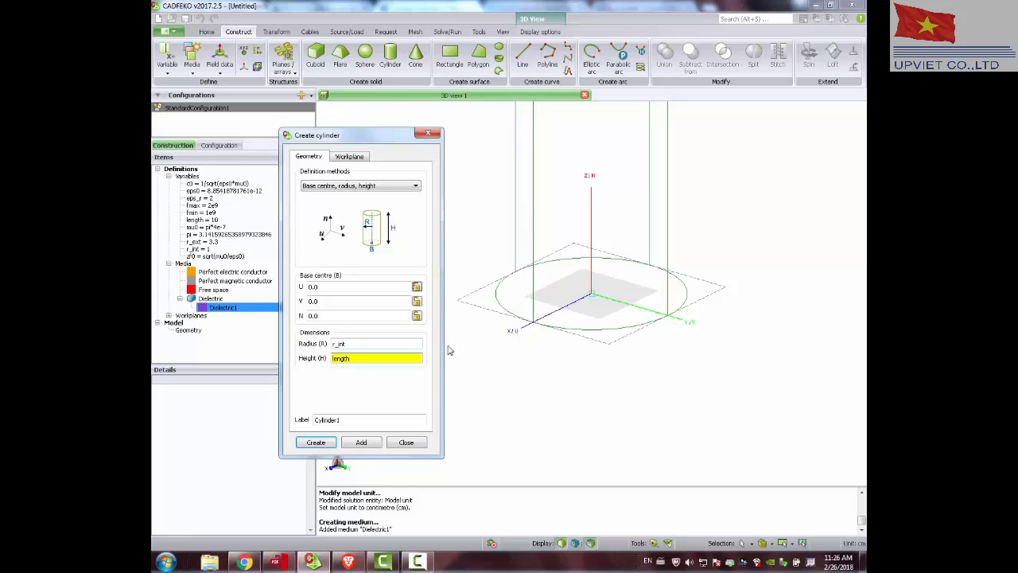
drag(556, 285, 550, 296)
scroll(543, 299, up, 4)
scroll(645, 300, down, 8)
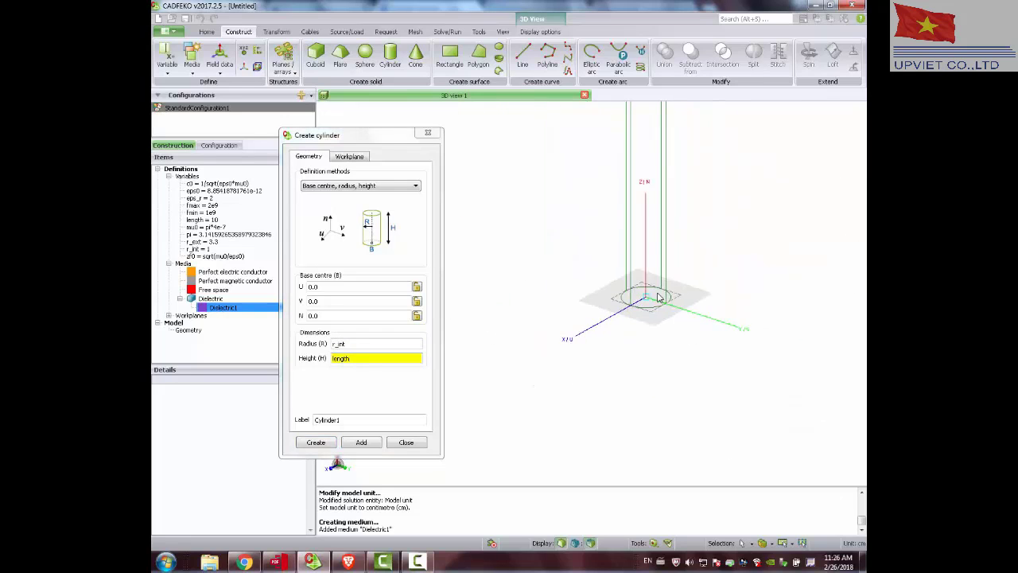
scroll(662, 294, down, 3)
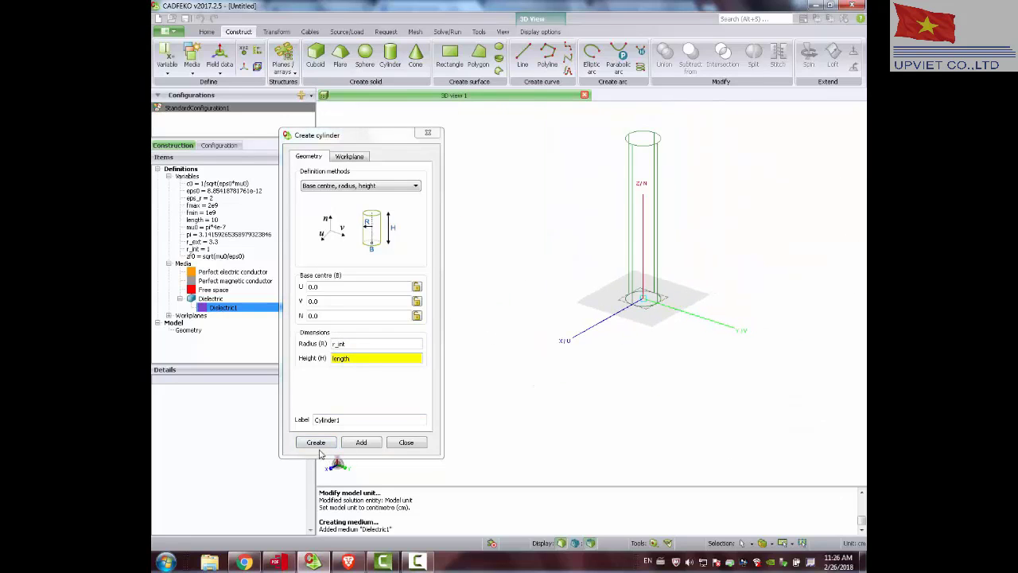
click(320, 440)
click(320, 443)
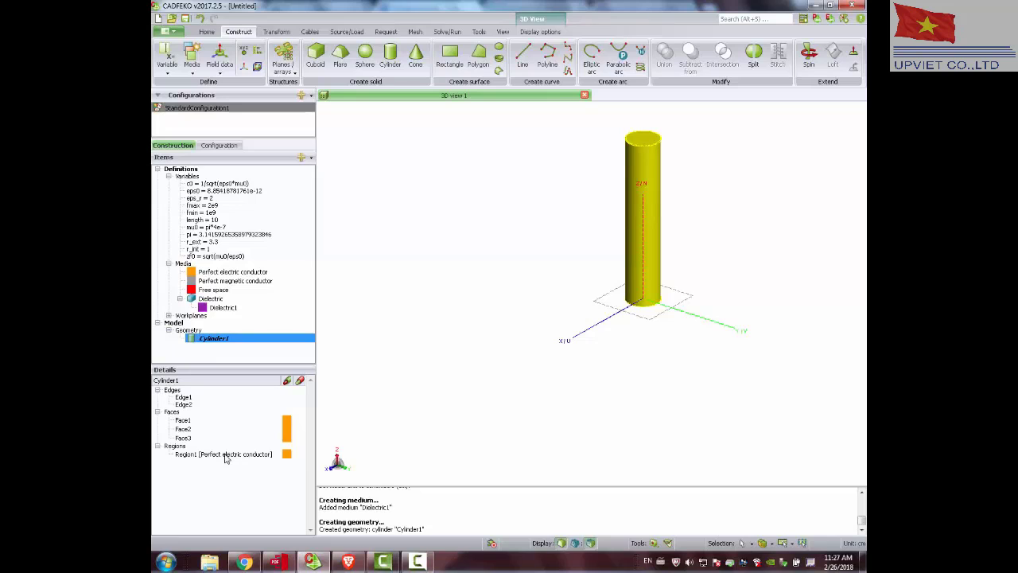
Create a second cylinder at the origin with radius r_ext and height length.
click(387, 52)
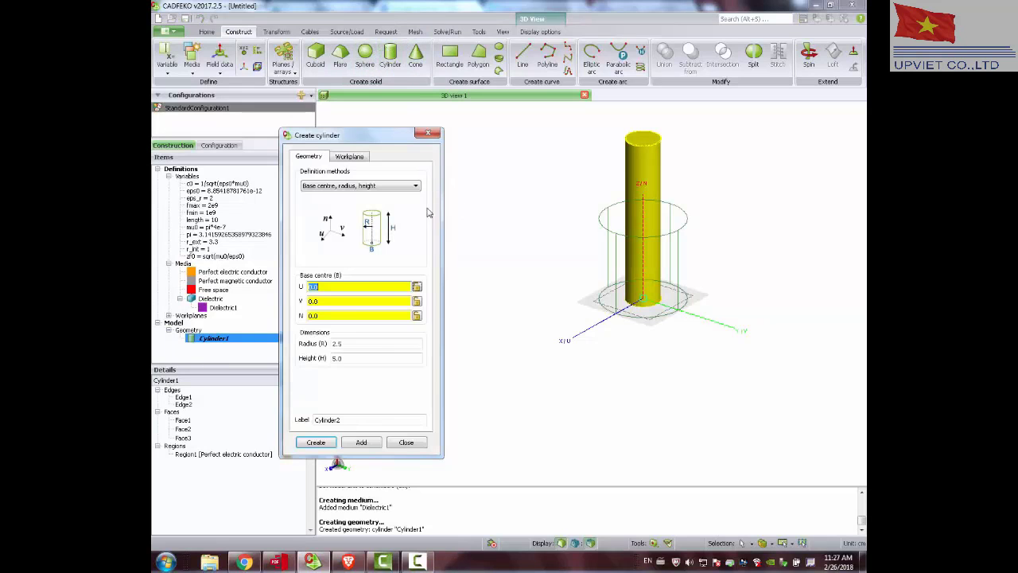
double_click(339, 344)
text(r)
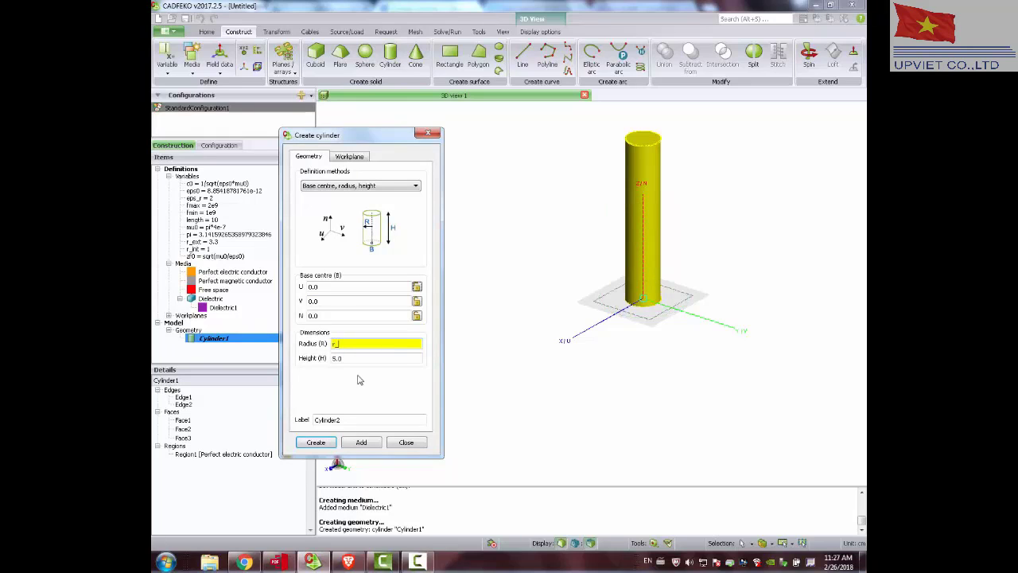
text(_ext)
key(Tab)
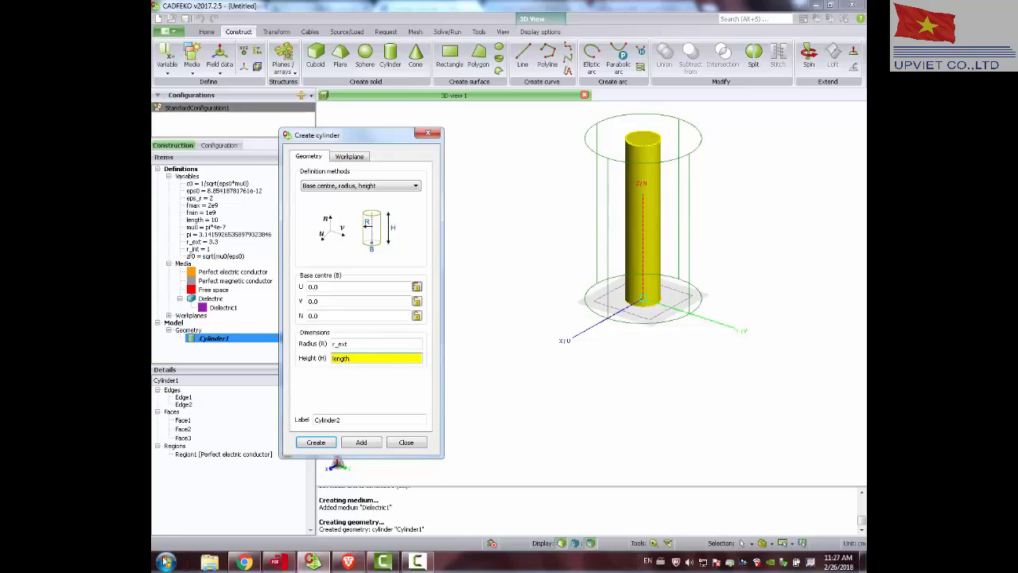
click(316, 441)
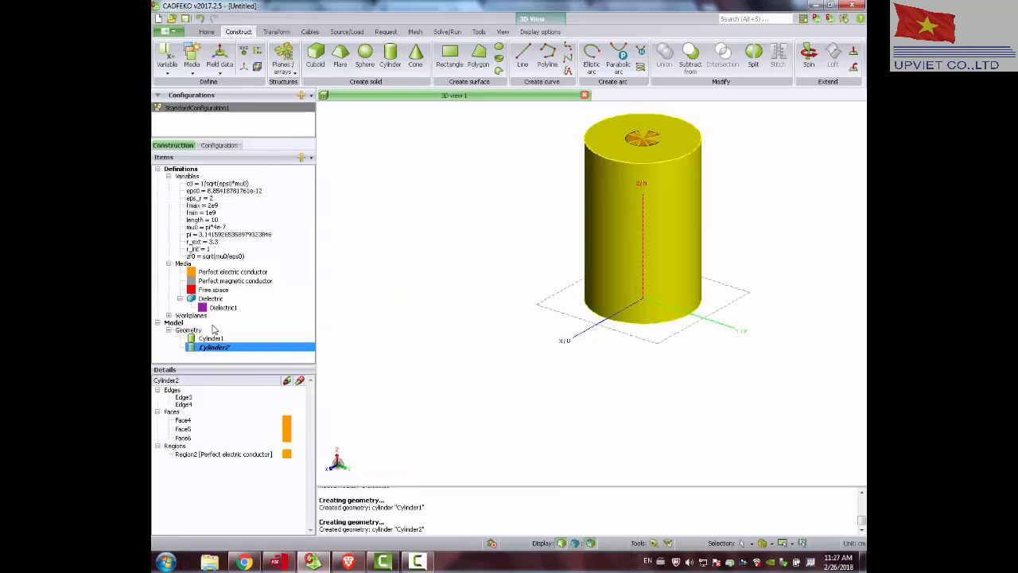
Set the region medium of the outer cylinder, Cylinder2, to Dielectric1.
right_click(224, 454)
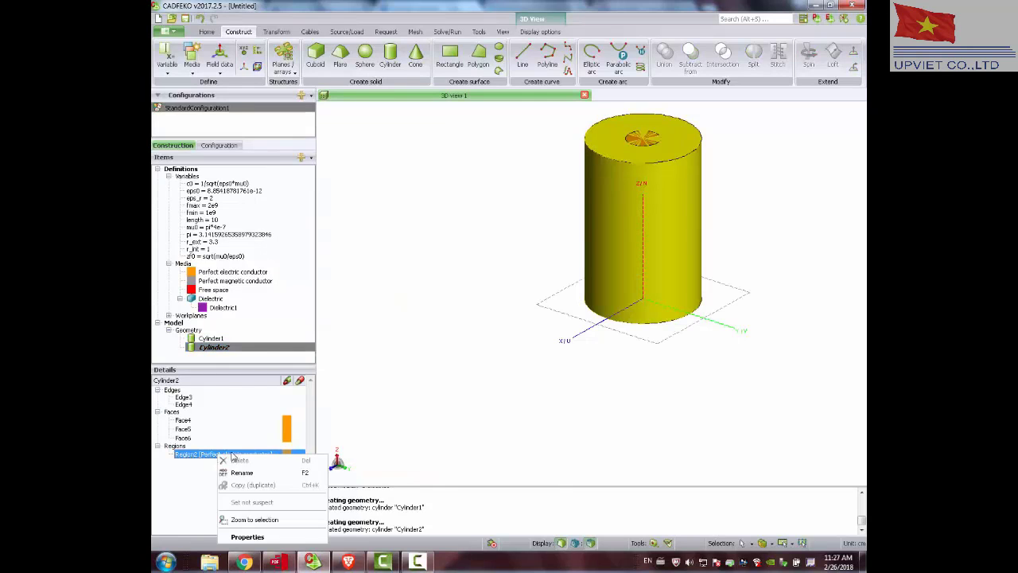
click(247, 537)
click(410, 183)
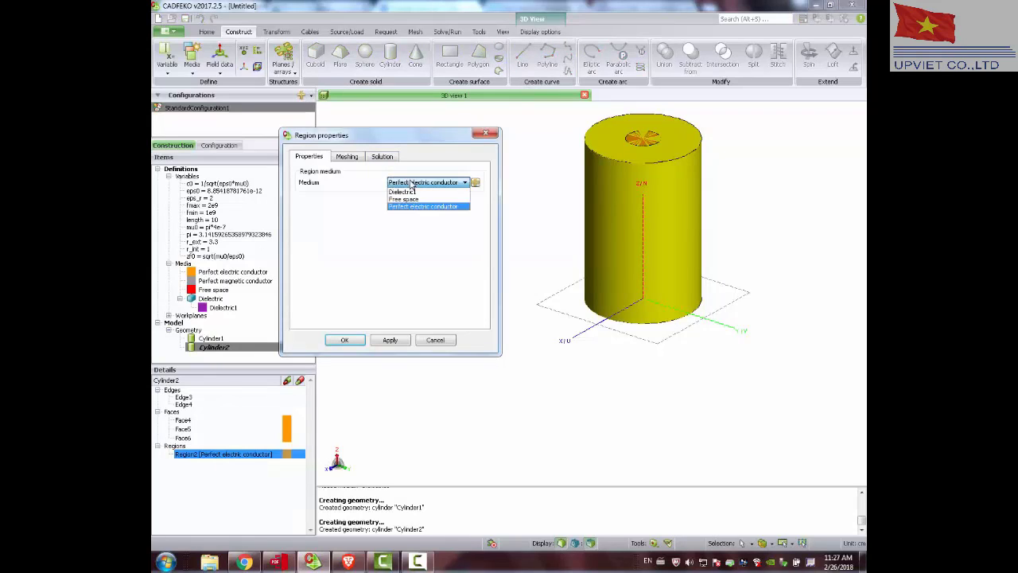
click(408, 192)
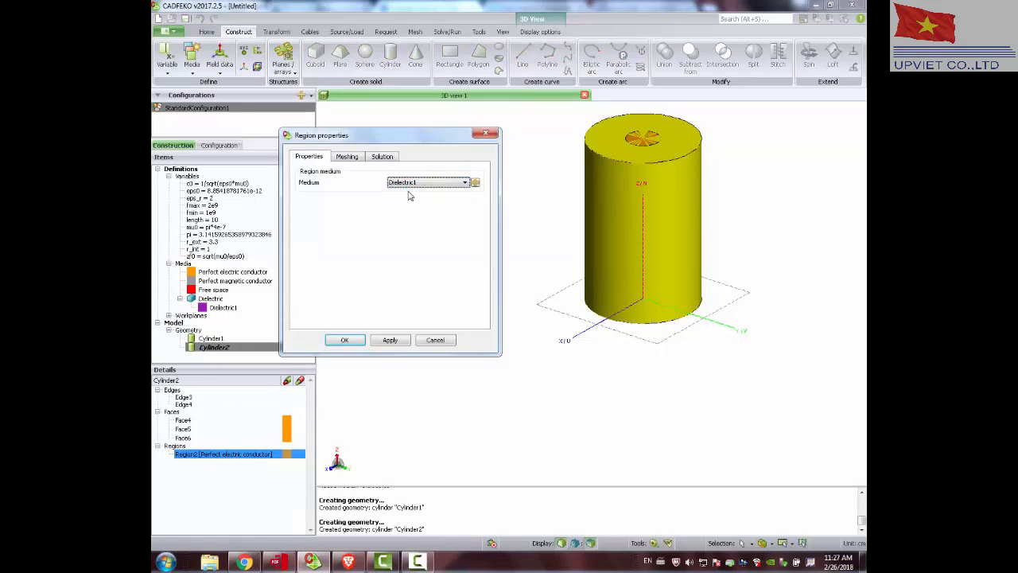
click(347, 339)
right_click(230, 460)
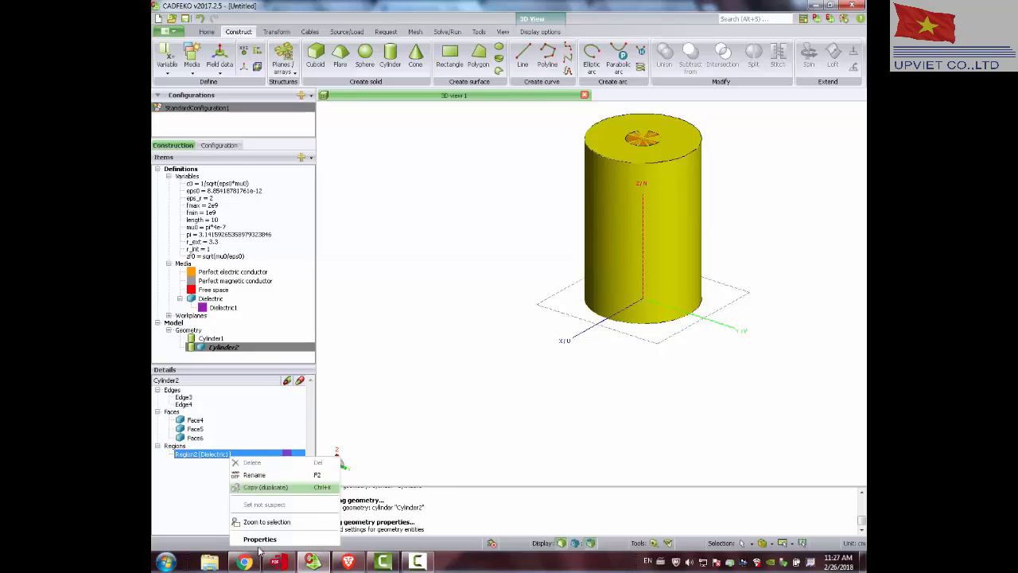
click(263, 537)
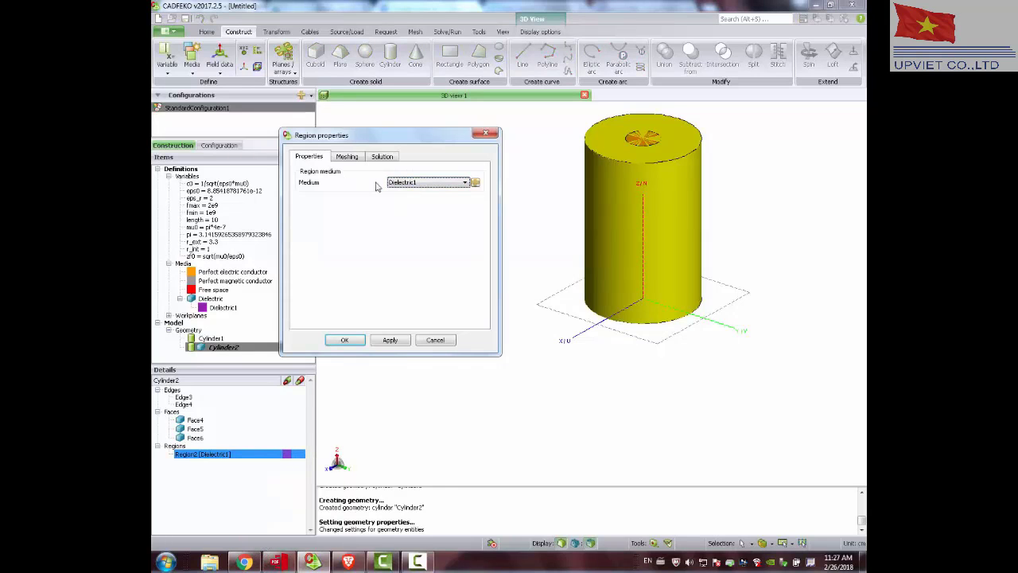
click(428, 183)
click(427, 183)
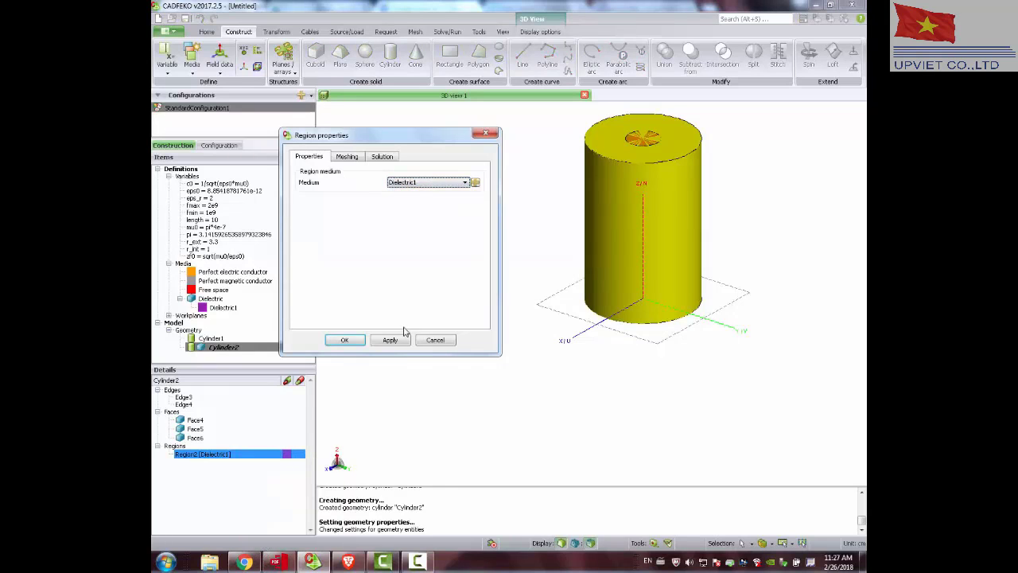
click(344, 340)
Select both Cylinder1 and Cylinder2 and unite them into a single part.
click(227, 347)
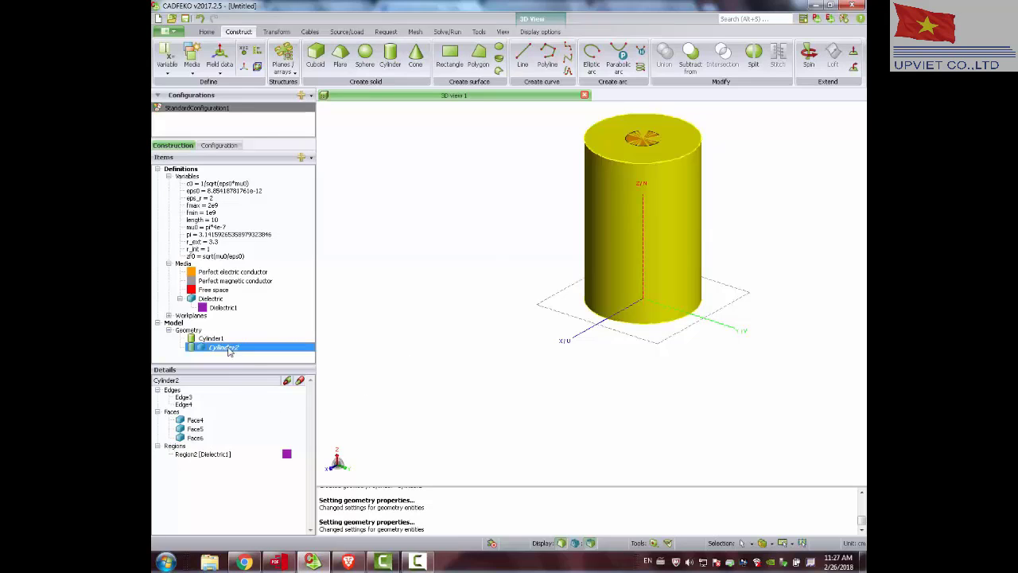
click(212, 339)
click(221, 348)
click(213, 339)
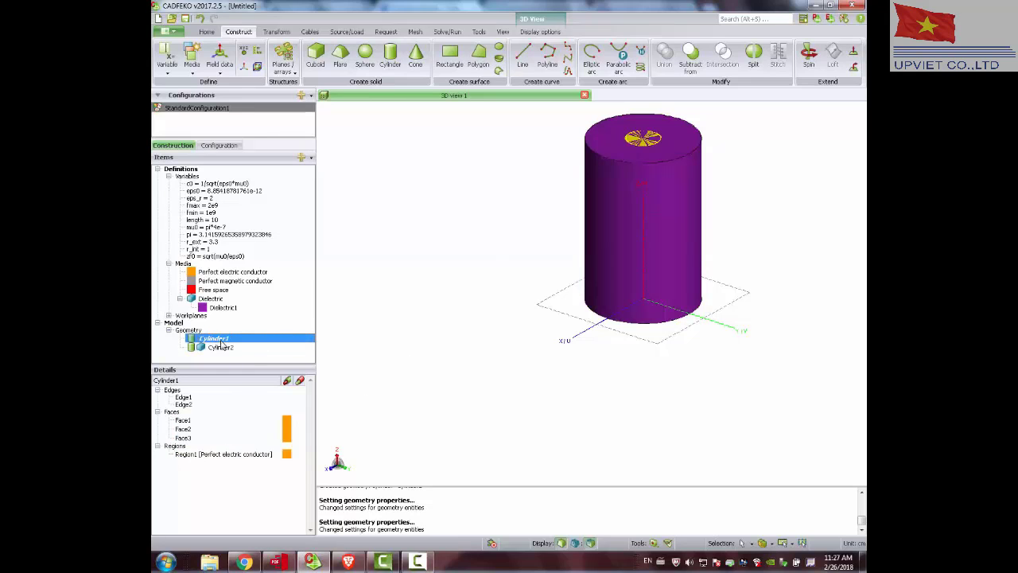
ctrl+click(223, 348)
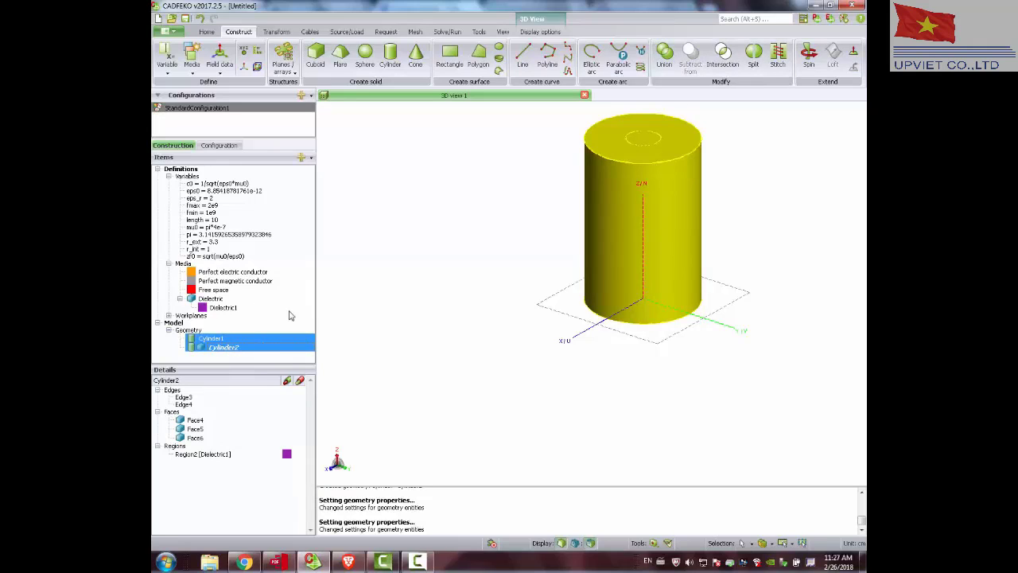
click(664, 54)
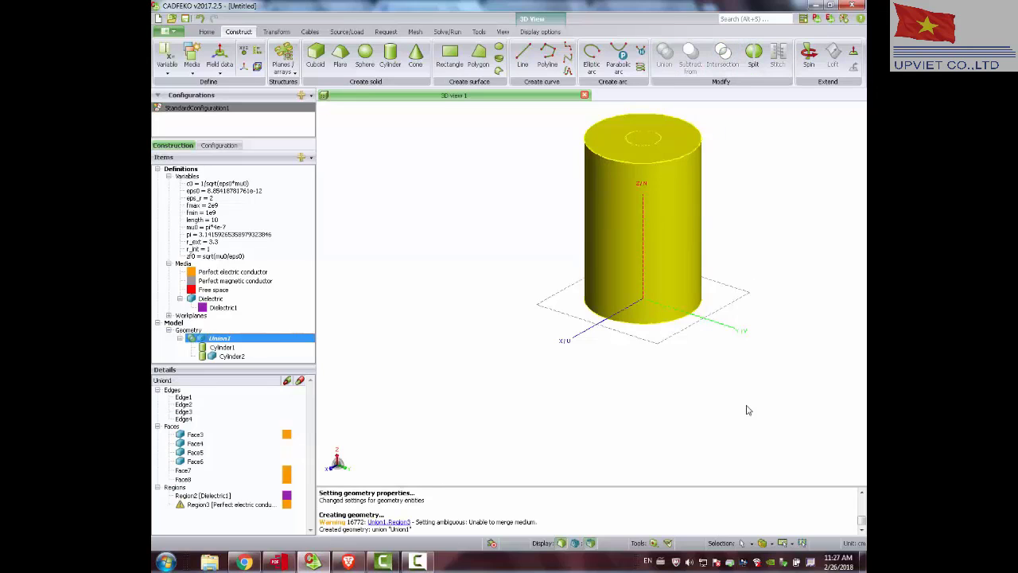
Resolve the ambiguous inner region, Region3, of the union by applying Perfect electric conductor as its medium.
click(190, 506)
right_click(195, 506)
click(222, 496)
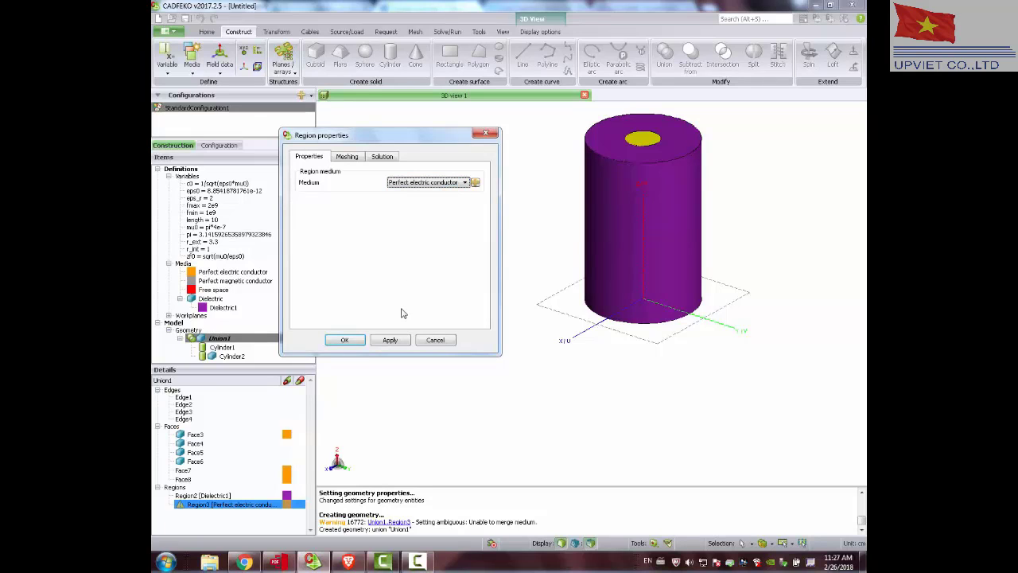
click(393, 341)
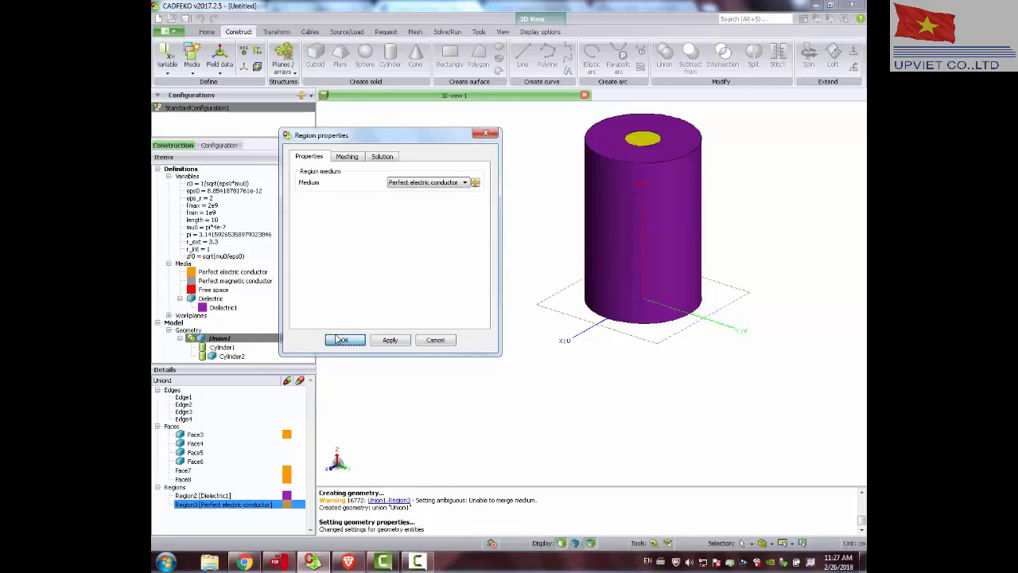
click(357, 340)
Set the face medium of the union's outer cylindrical surface, Face6, to Perfect electric conductor.
drag(485, 216, 656, 229)
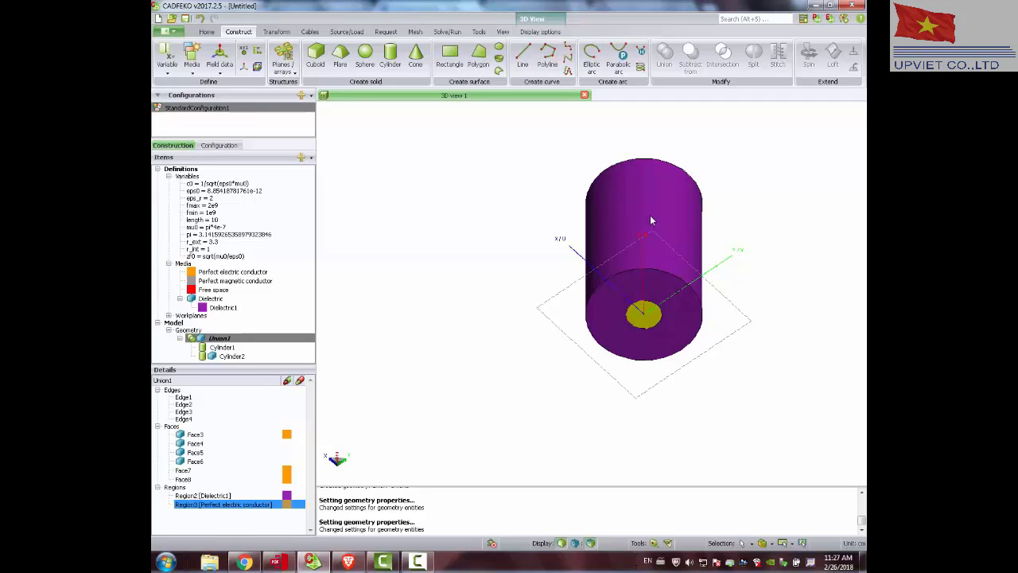
click(650, 221)
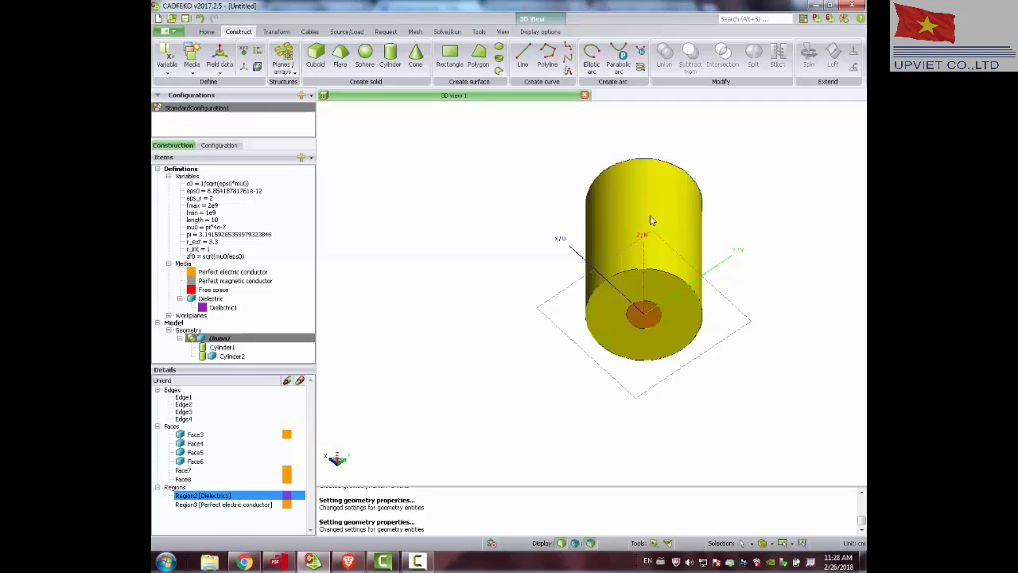
click(202, 435)
click(194, 443)
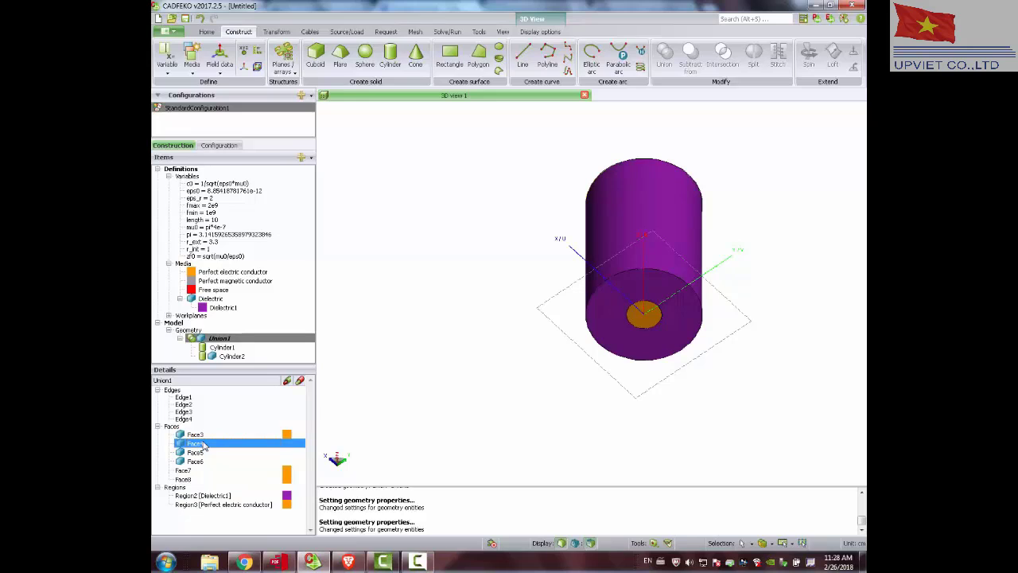
click(197, 452)
click(196, 461)
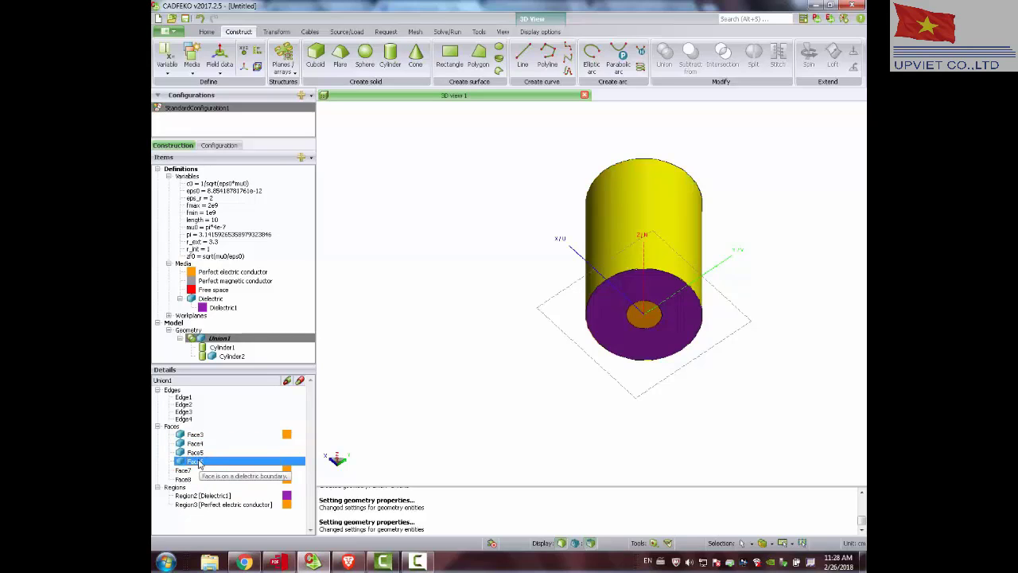
right_click(200, 462)
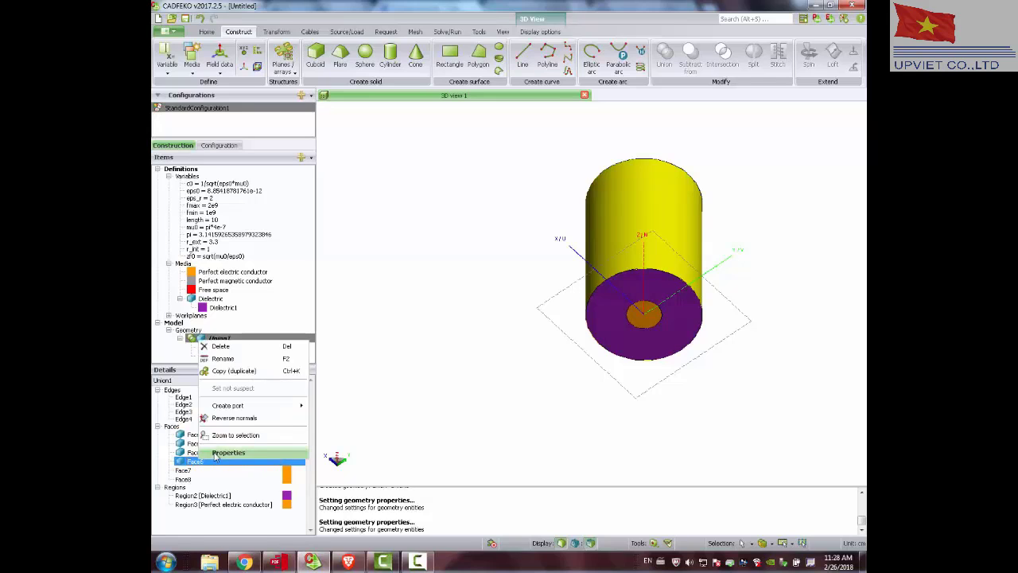
click(228, 453)
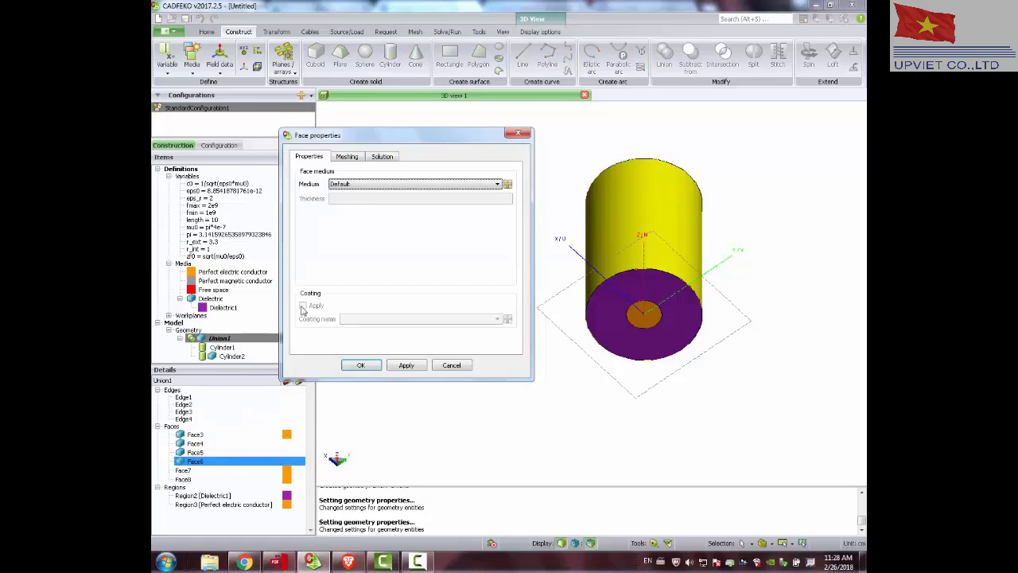
click(370, 183)
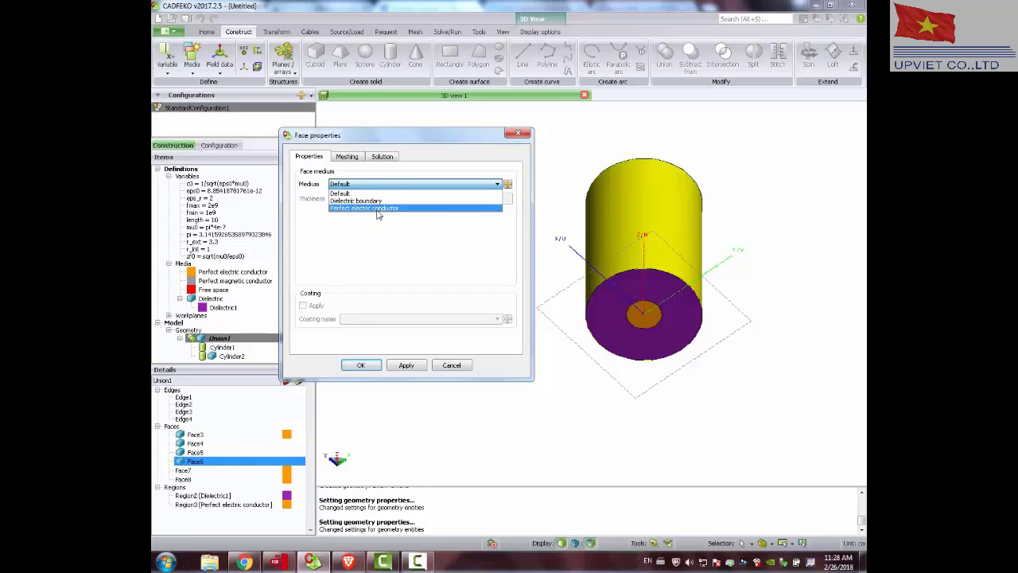
click(378, 208)
click(364, 365)
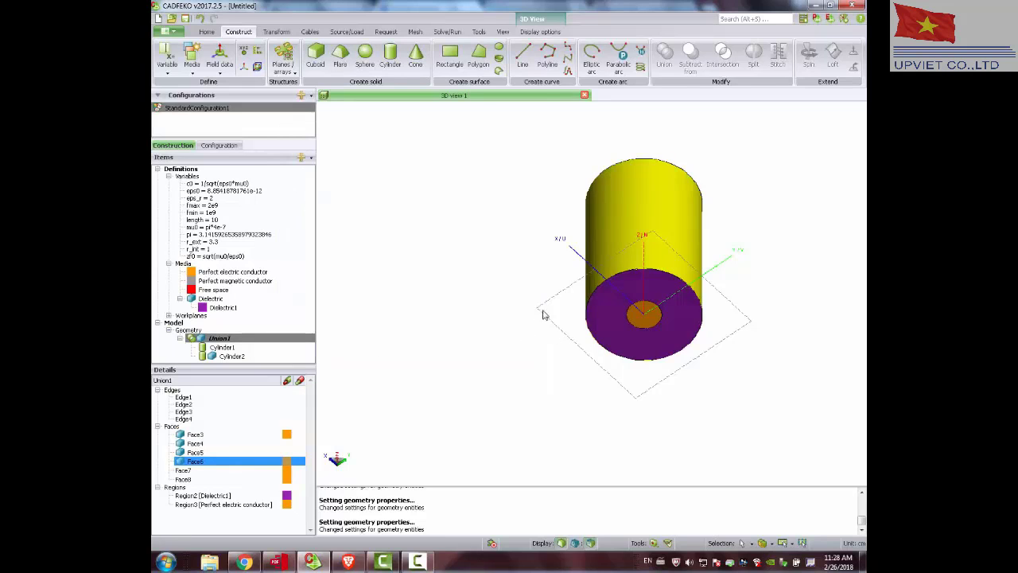
drag(543, 309, 665, 296)
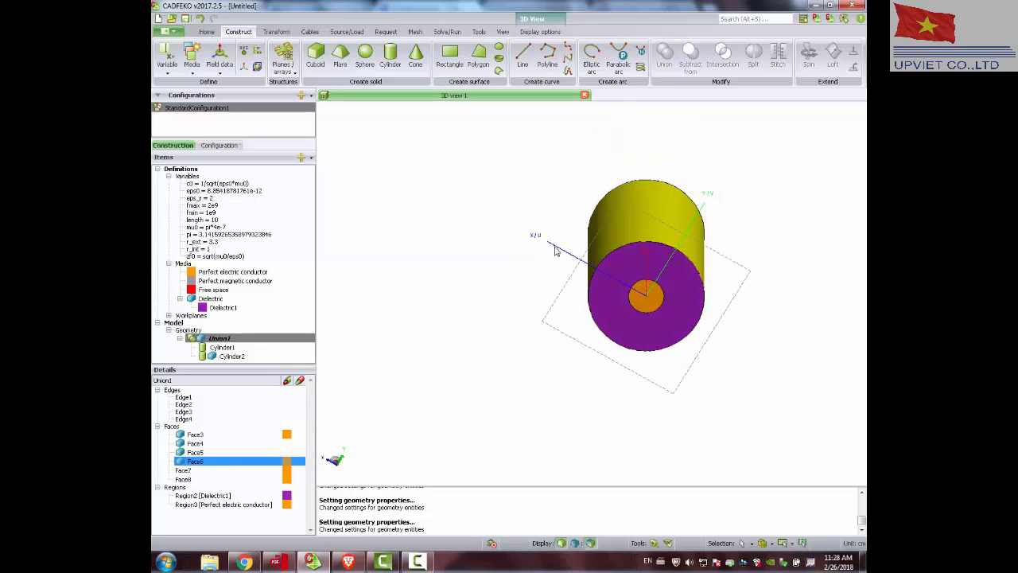
scroll(555, 248, down, 3)
scroll(662, 241, up, 5)
drag(663, 219, 648, 248)
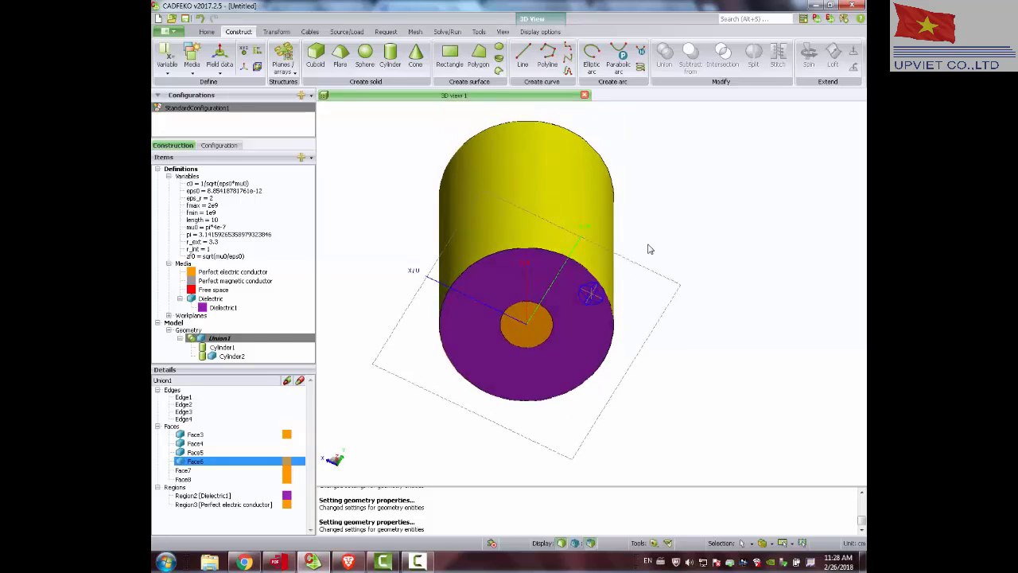
Create a waveguide port on Face5, the union's annular dielectric end face at the origin, with propagation opposite to normal and 0 degrees reference rotation.
scroll(606, 237, down, 1)
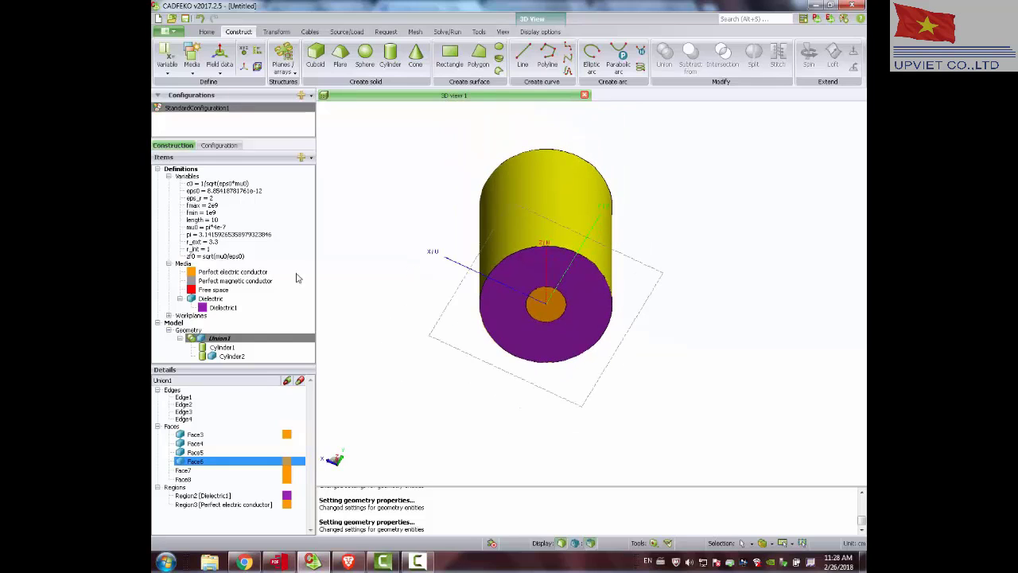
drag(548, 159, 535, 154)
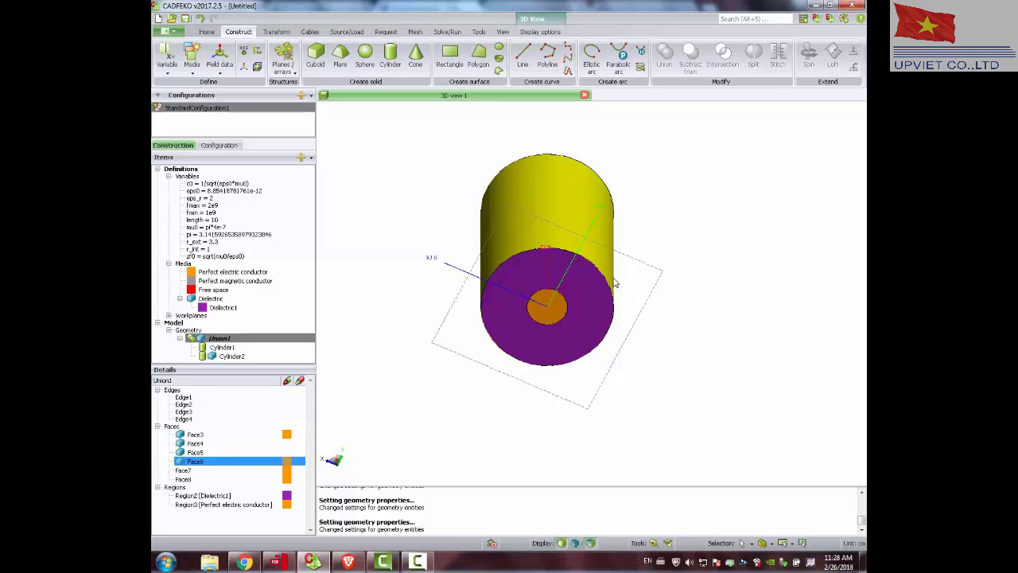
click(279, 32)
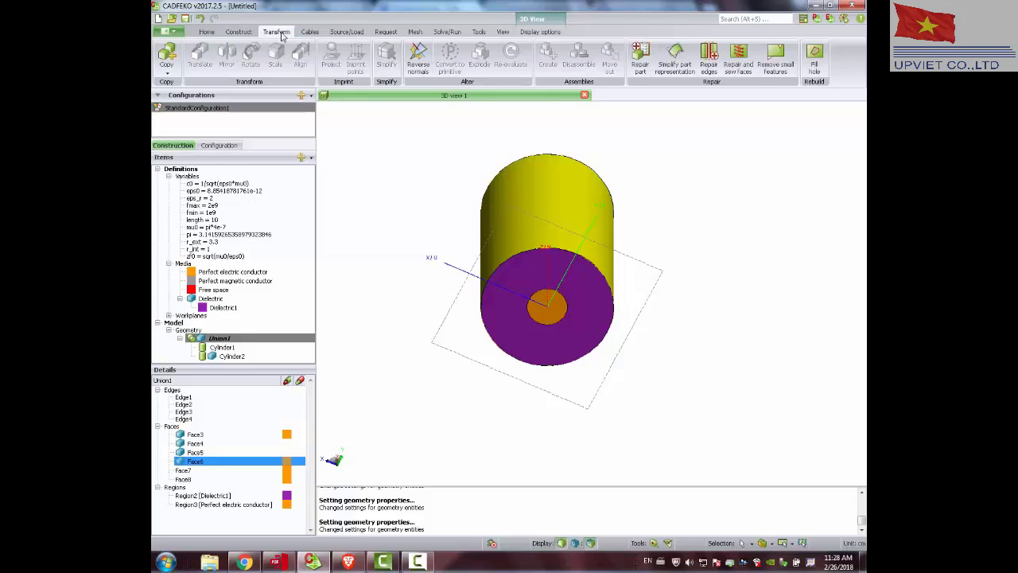
click(309, 31)
click(354, 33)
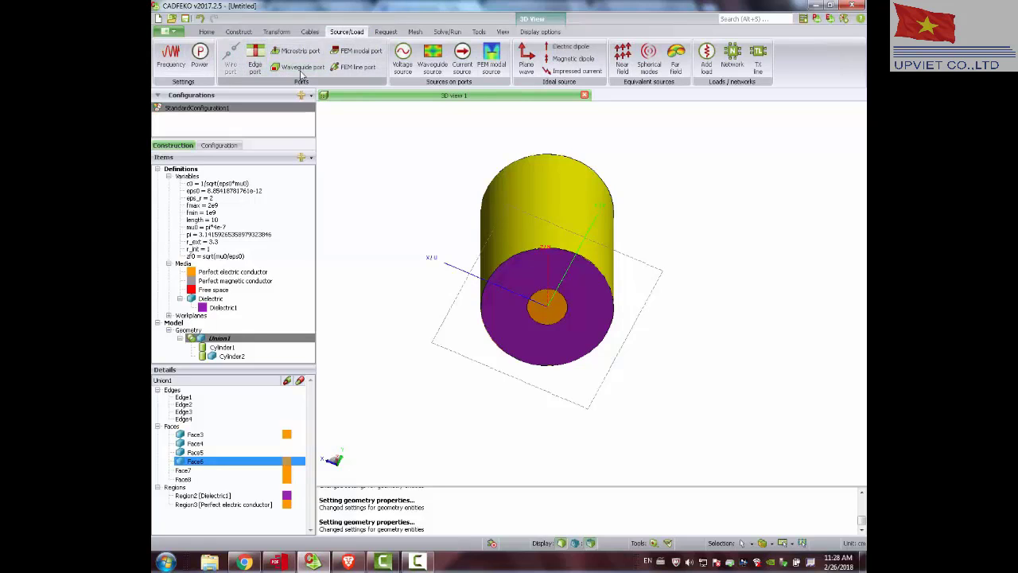
mouse_move(434, 214)
mouse_down()
mouse_move(417, 168)
mouse_move(504, 266)
mouse_up()
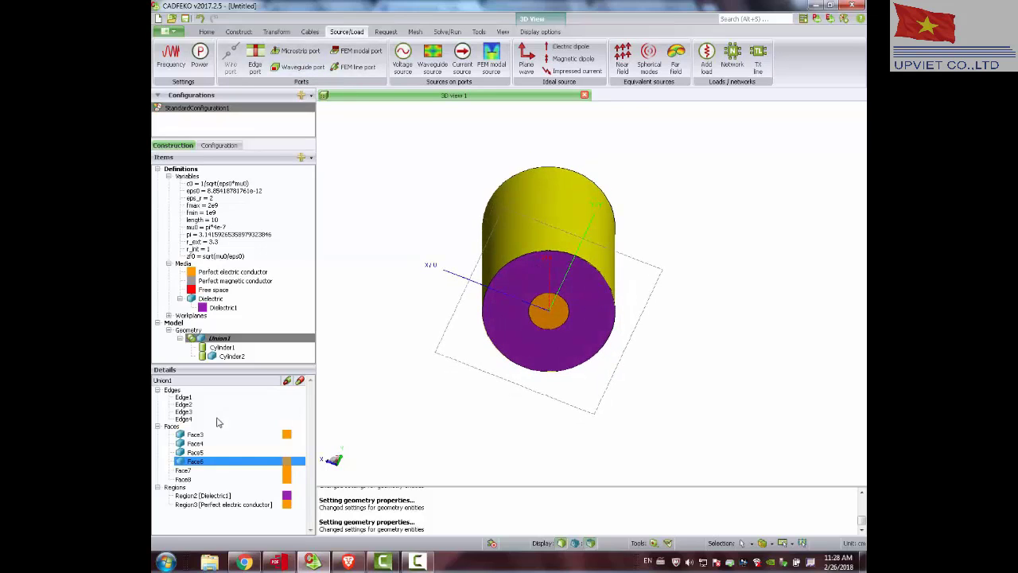
click(226, 436)
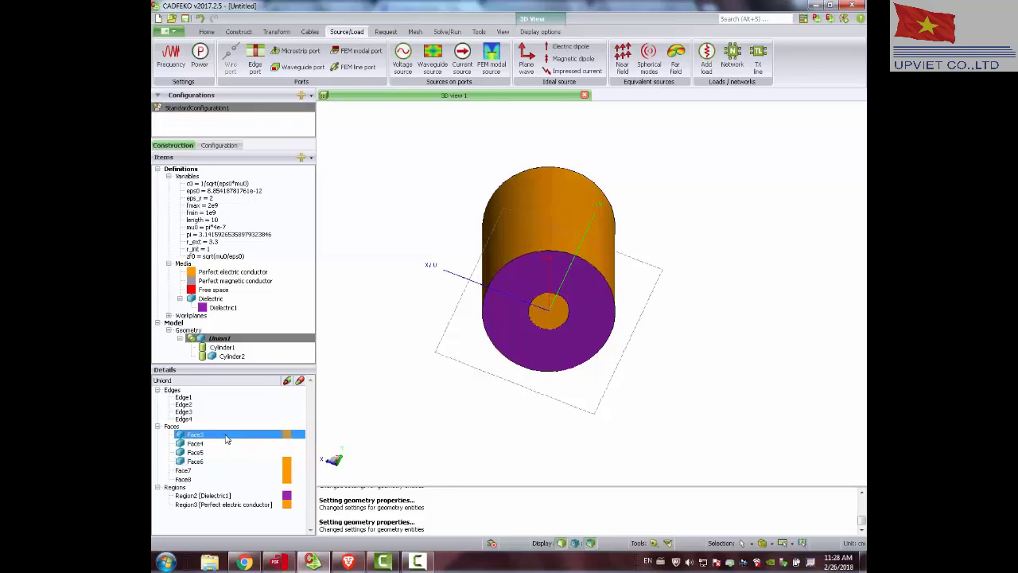
click(228, 443)
click(226, 453)
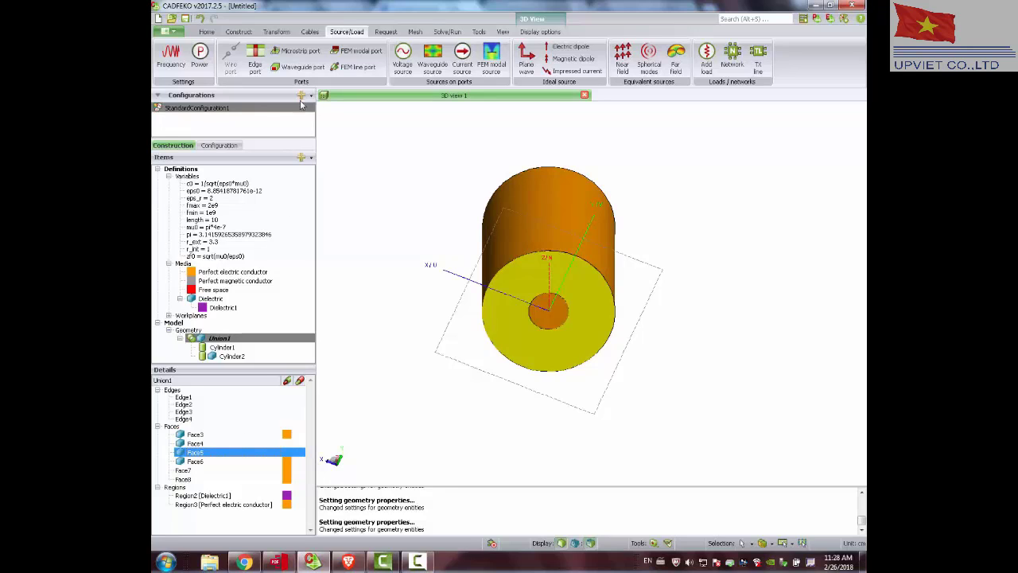
click(301, 68)
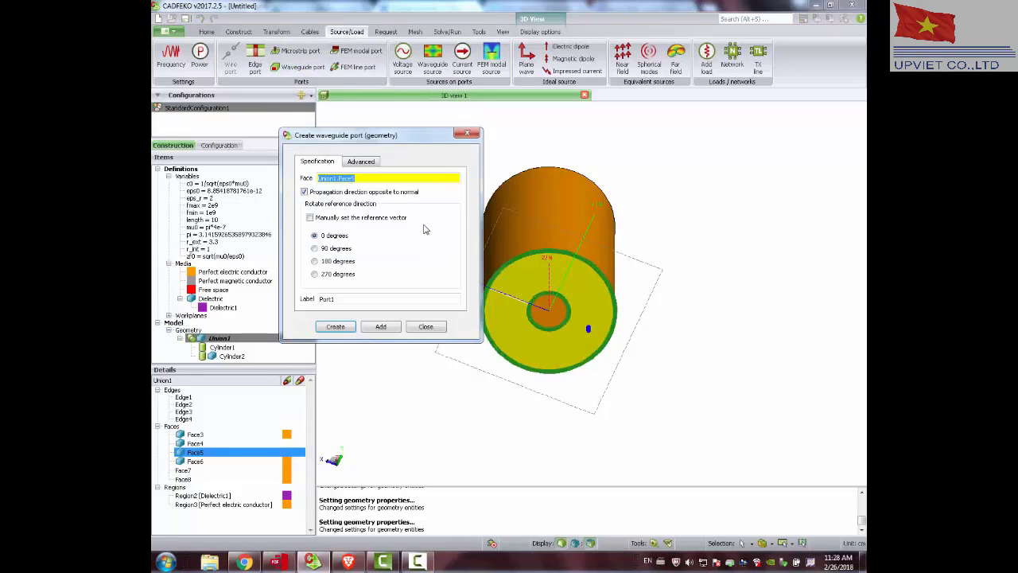
click(336, 326)
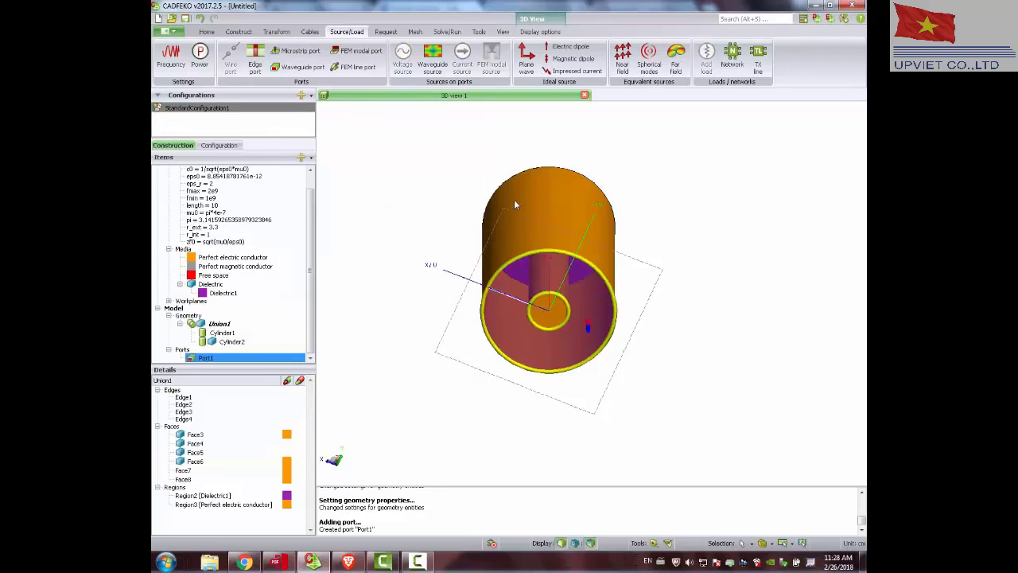
Create a second waveguide port on Face4, the annular dielectric face at the opposite end of the union, with 0 degrees reference rotation.
drag(526, 150, 563, 275)
click(199, 435)
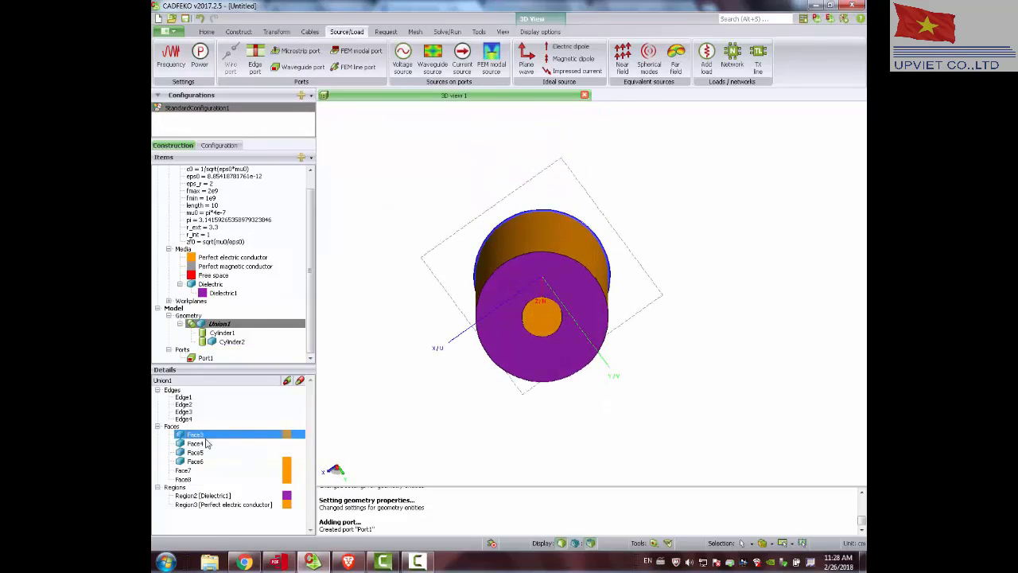
click(198, 443)
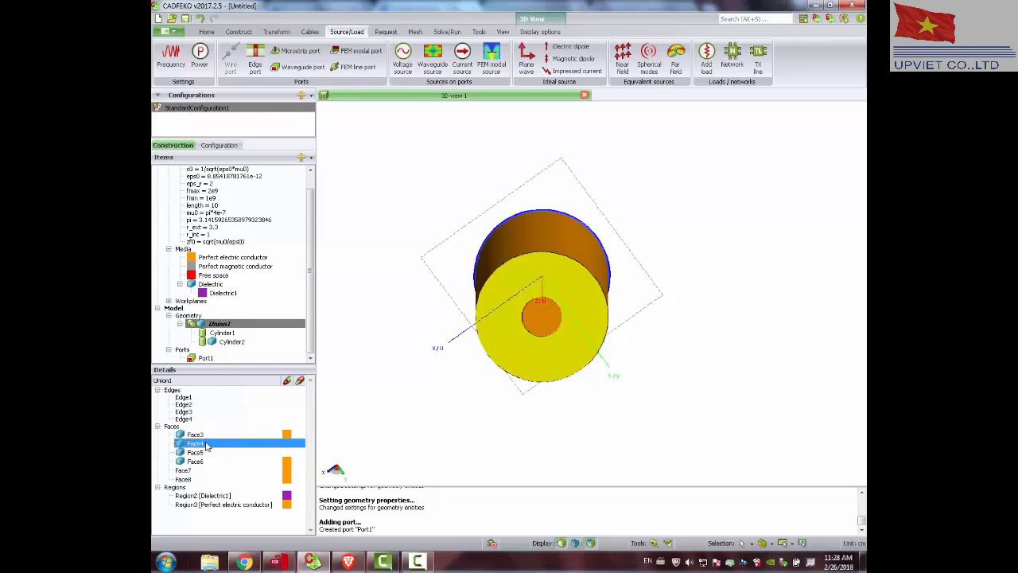
click(295, 66)
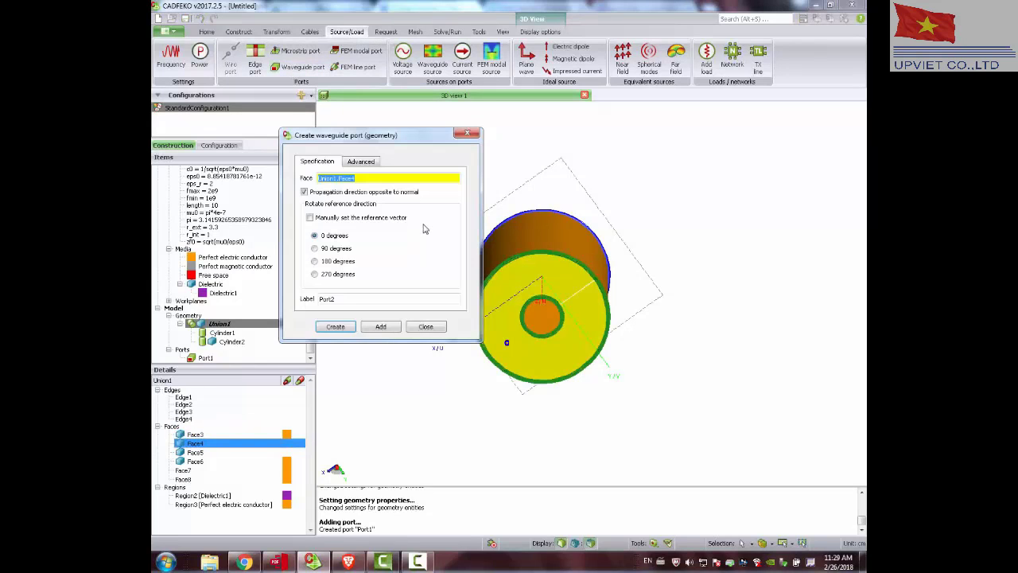
click(335, 327)
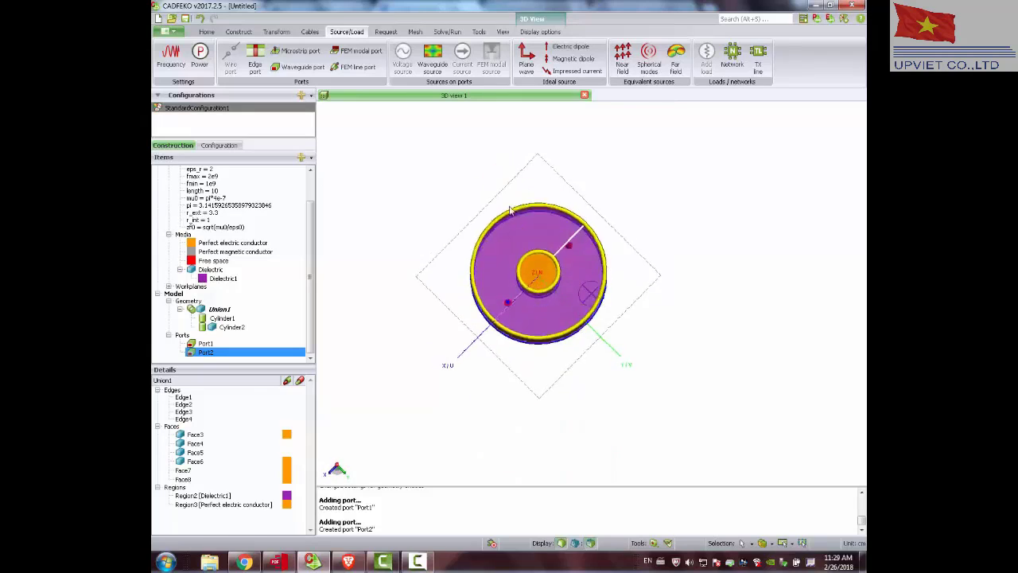
Add a waveguide source on Port1 exciting the fundamental mode only, with magnitude 1 and phase 0.
drag(510, 210, 580, 268)
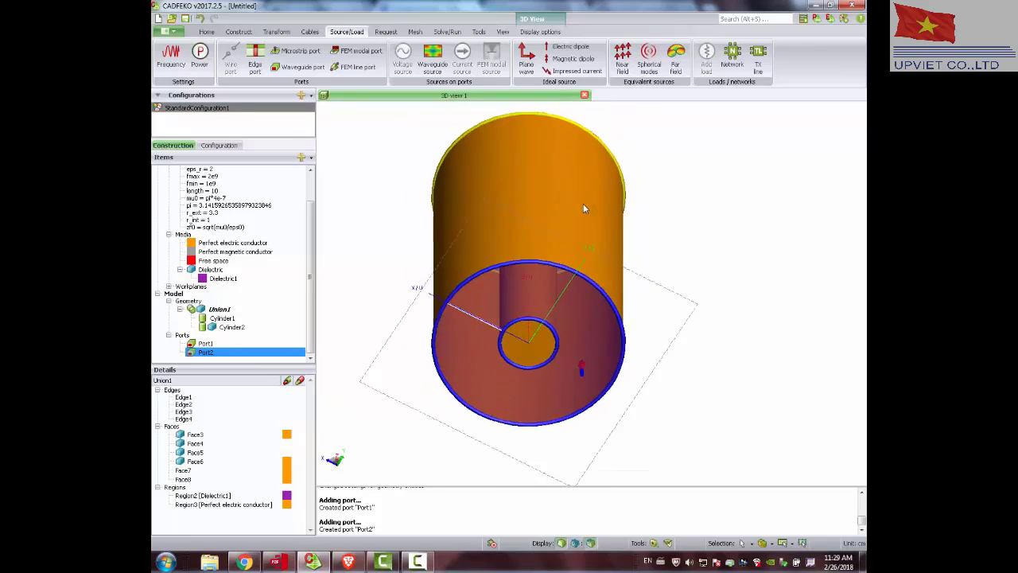
drag(583, 209, 579, 146)
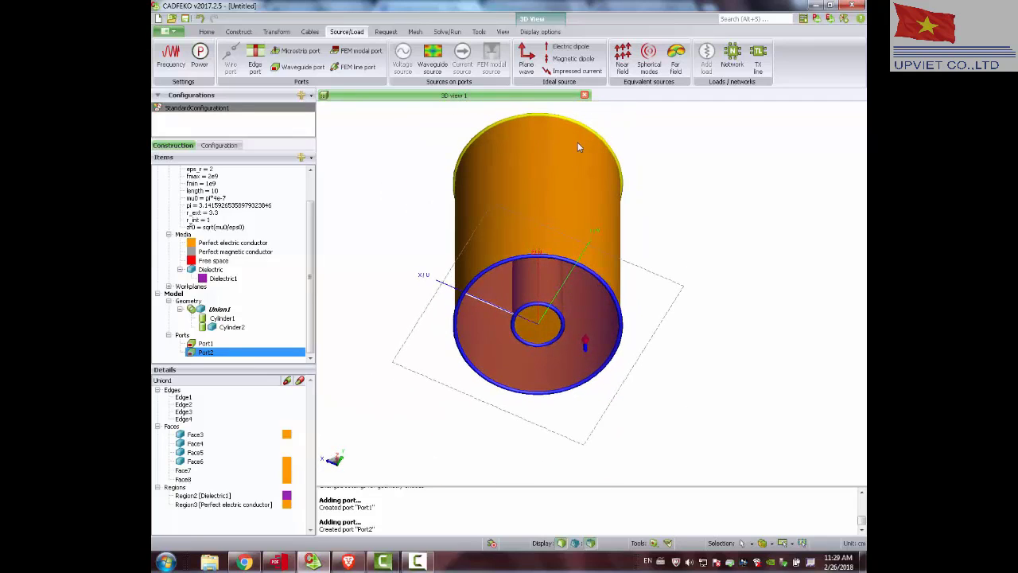
scroll(579, 146, up, 3)
scroll(579, 147, down, 1)
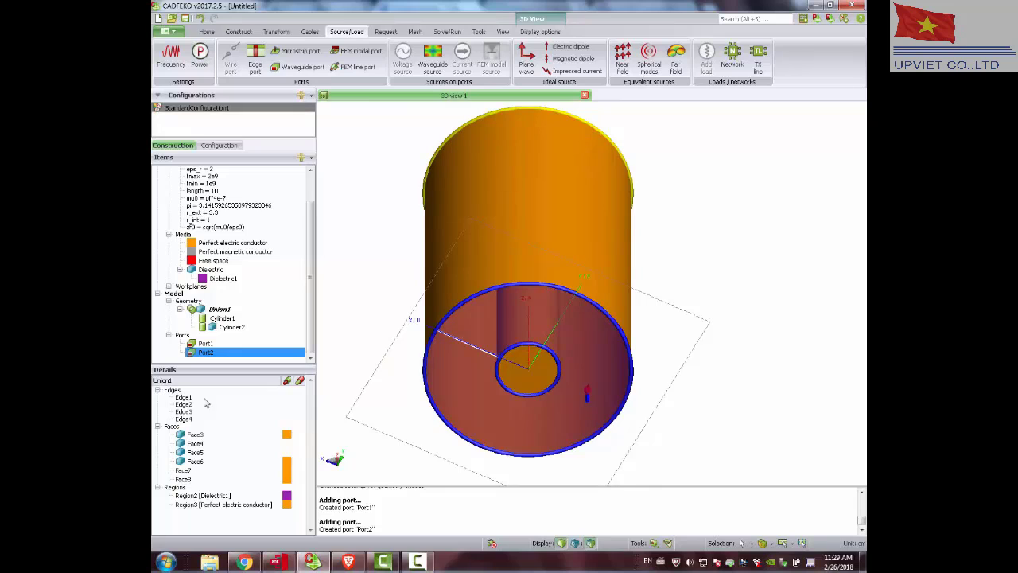
click(434, 54)
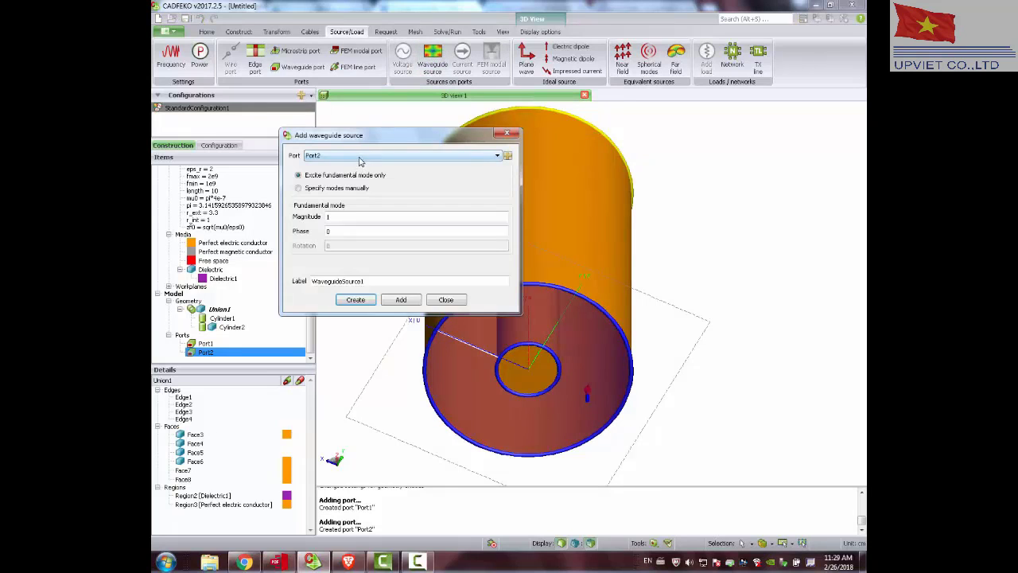
click(358, 157)
click(358, 165)
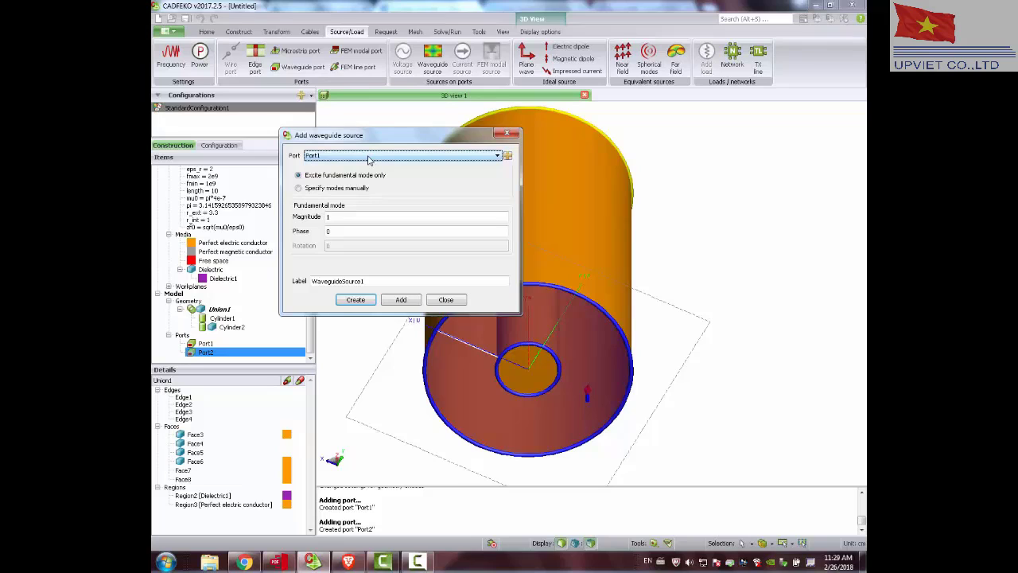
click(356, 299)
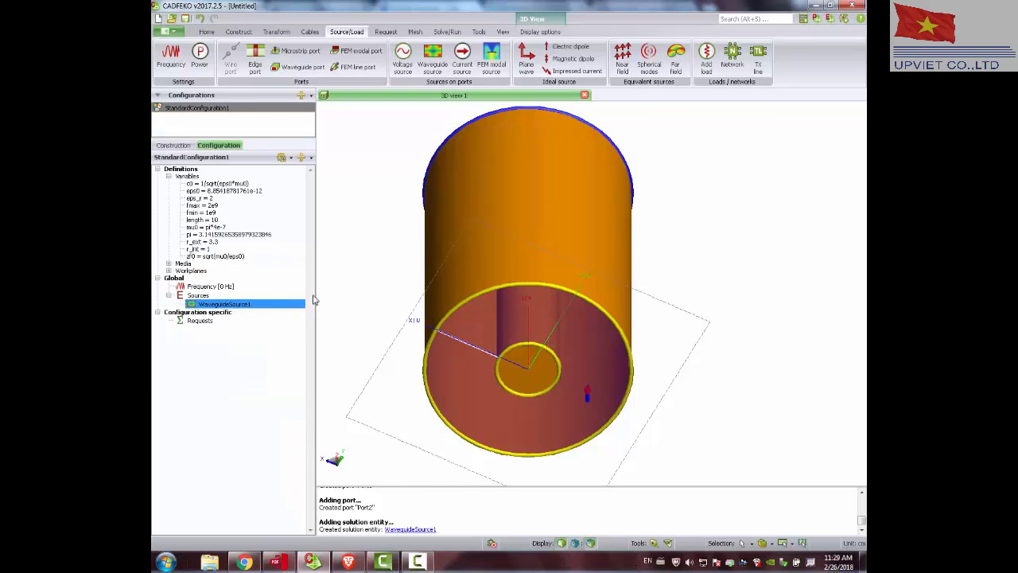
Set the solution frequency to linearly spaced discrete points from fmin to fmax with 11 frequencies.
click(220, 288)
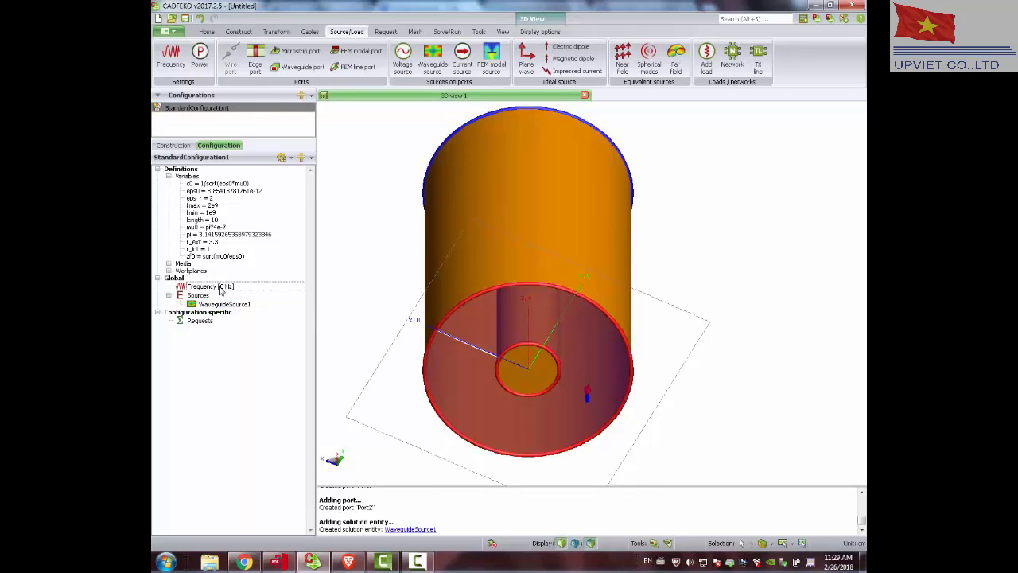
click(171, 55)
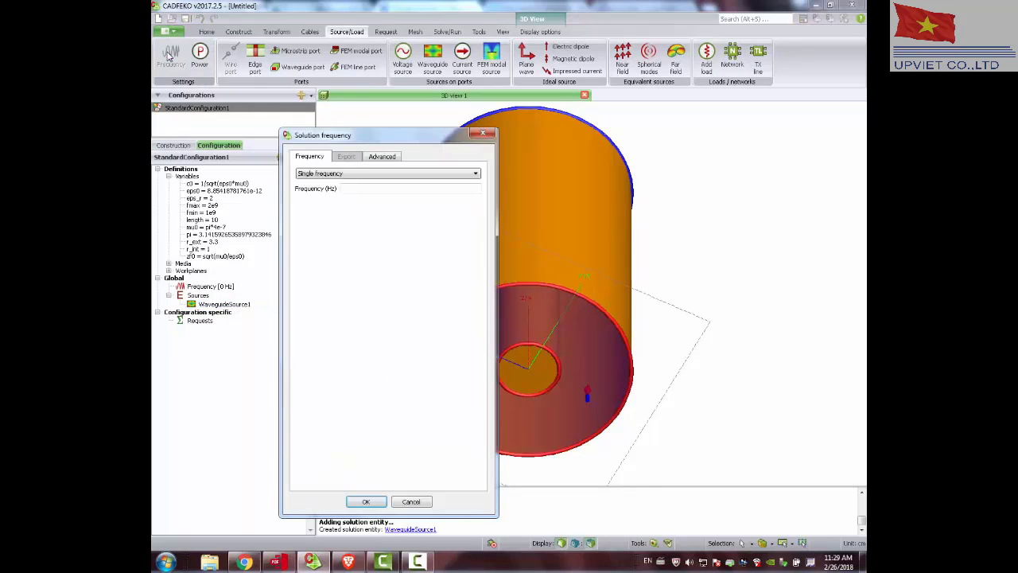
click(334, 173)
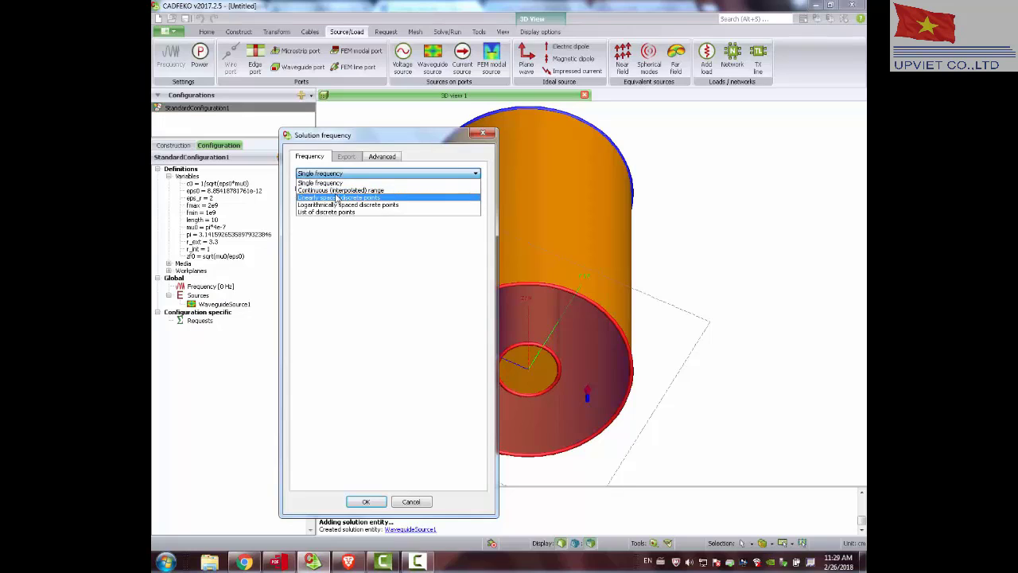
click(339, 197)
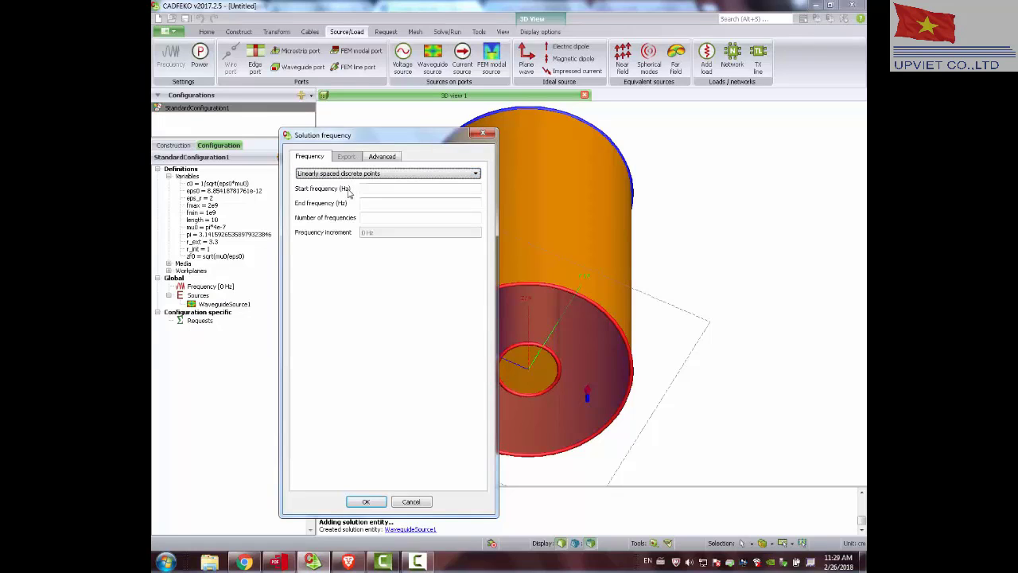
click(436, 186)
text(fmi)
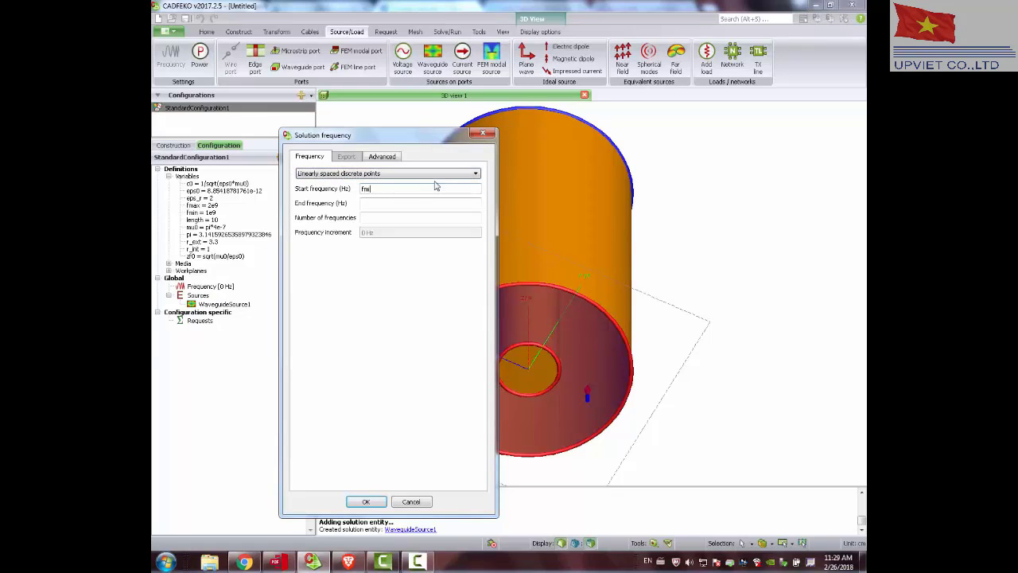
text(n)
key(Tab)
key(Tab)
text(11)
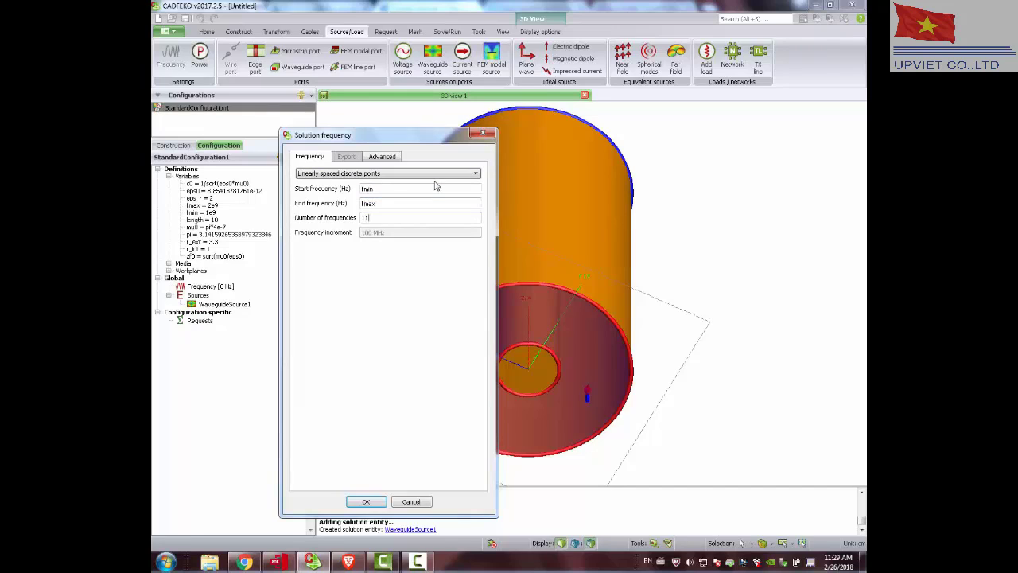
click(366, 501)
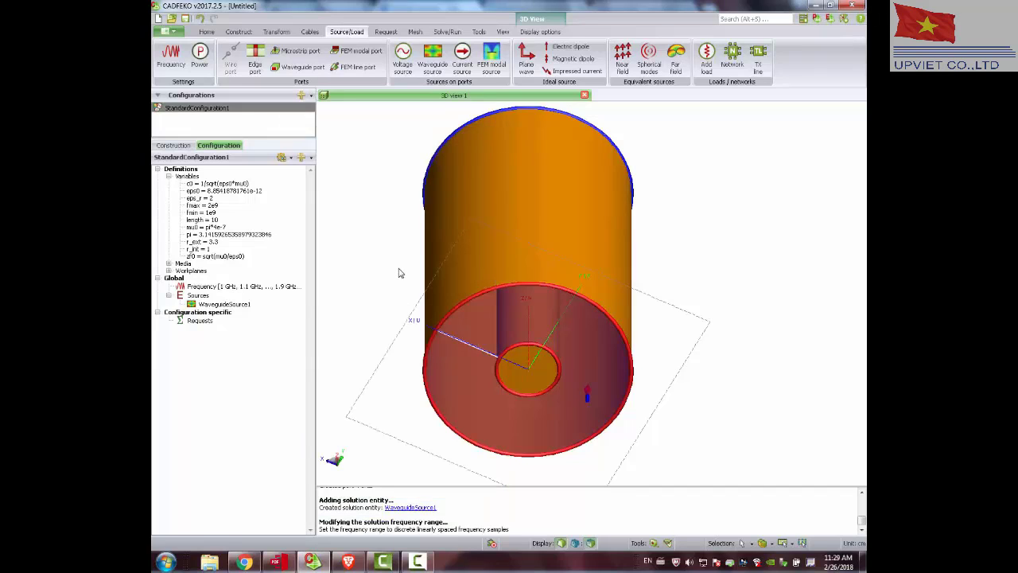
Start a Cartesian near-field request and set its start point to U 0, V -2*r_ext and N 0.
drag(376, 264, 356, 257)
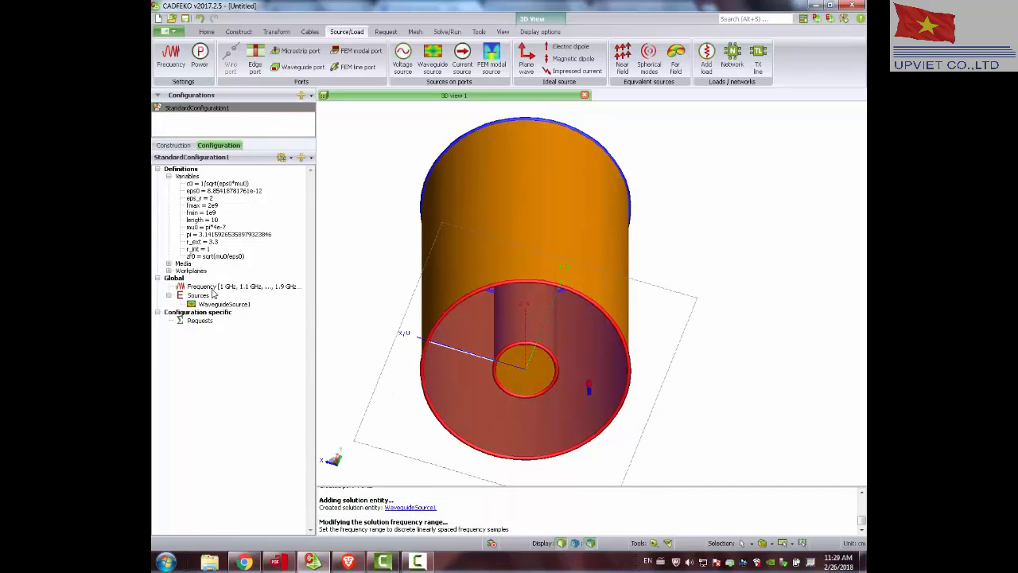
click(389, 32)
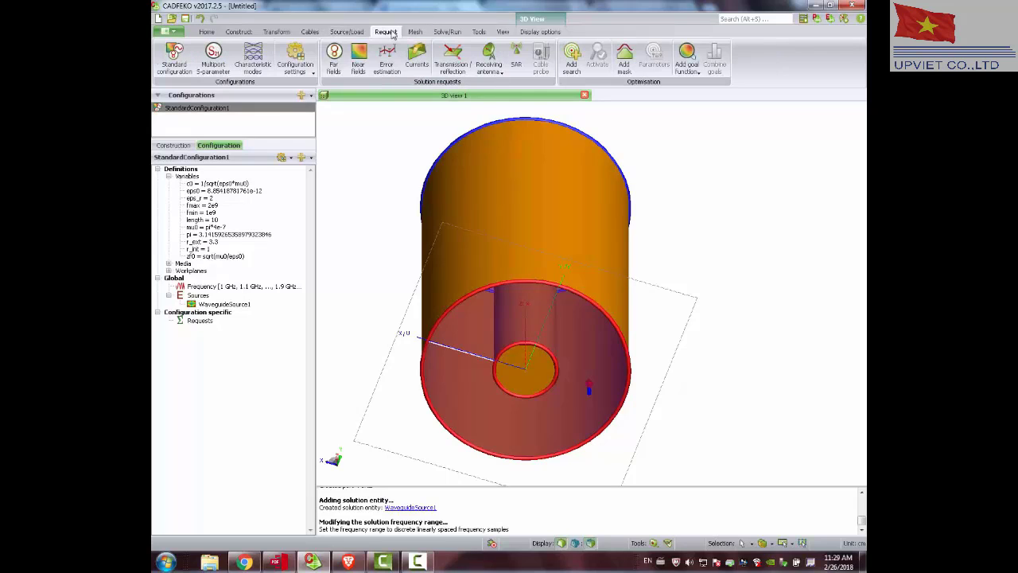
click(358, 58)
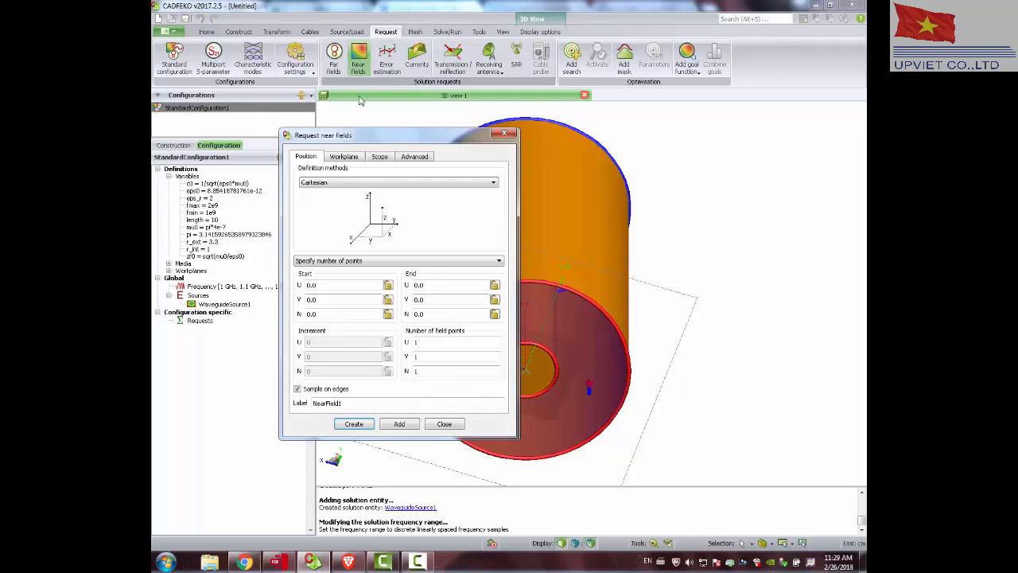
click(346, 284)
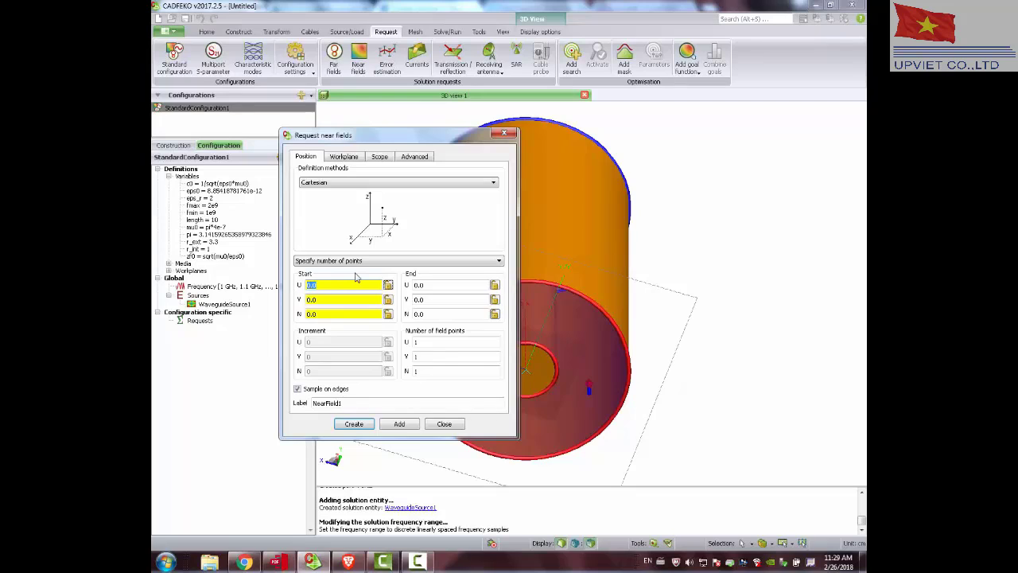
text(0)
key(Tab)
key(Tab)
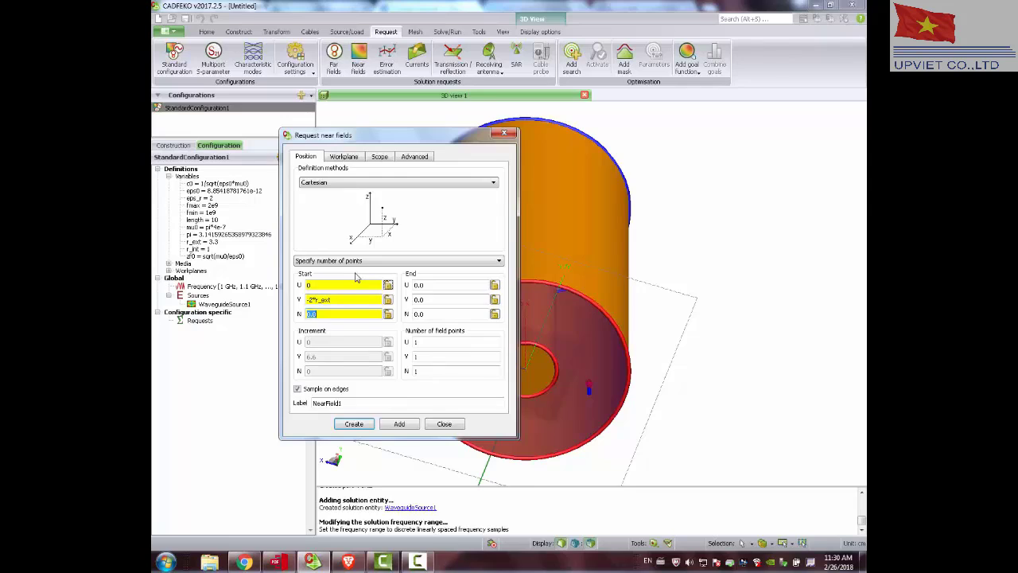
key(Tab)
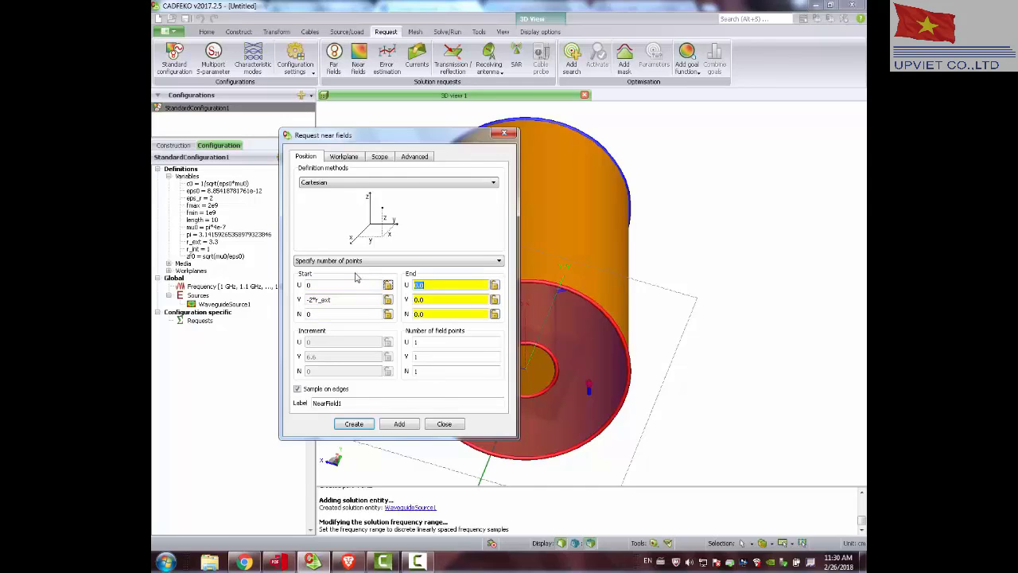
Set the near-field request's end point to U 0, V 2*r_ext and N 2*length.
text(0)
key(Tab)
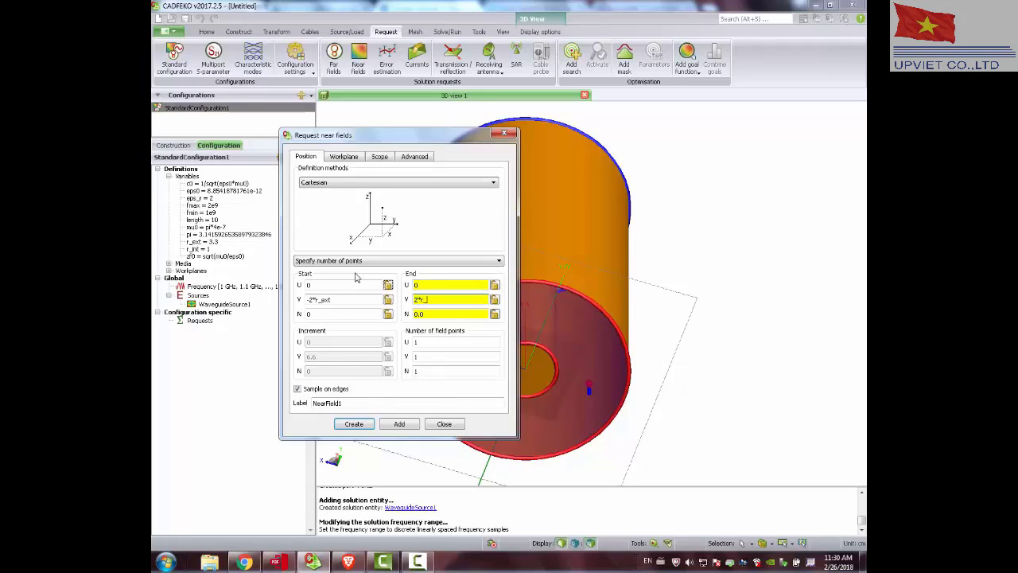
key(Tab)
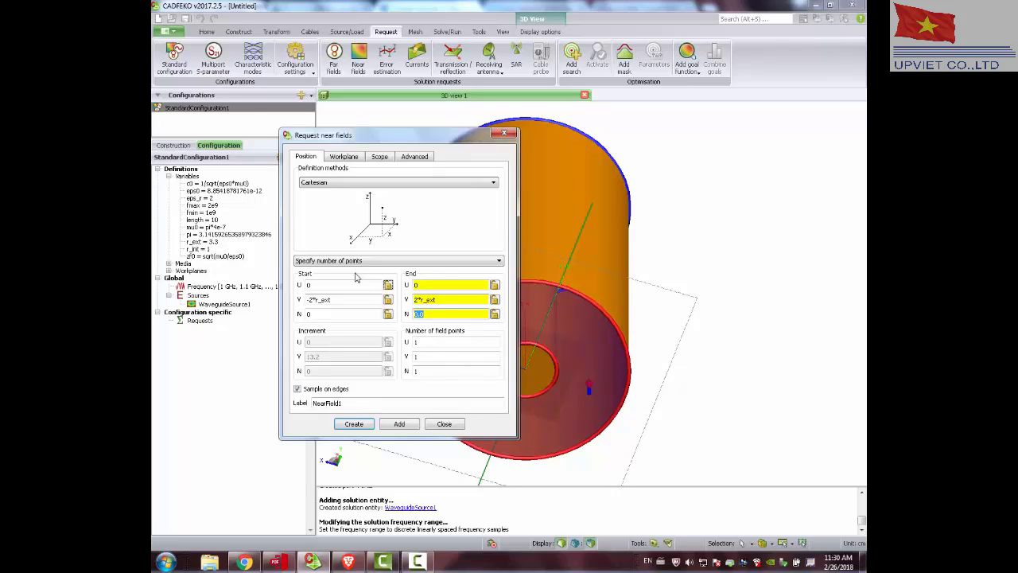
text(2*)
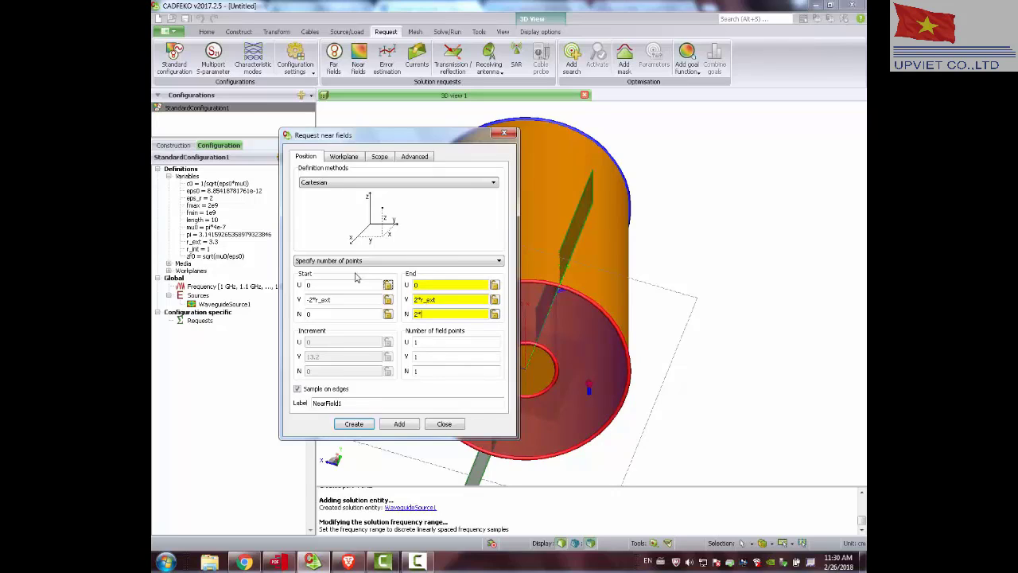
text(length)
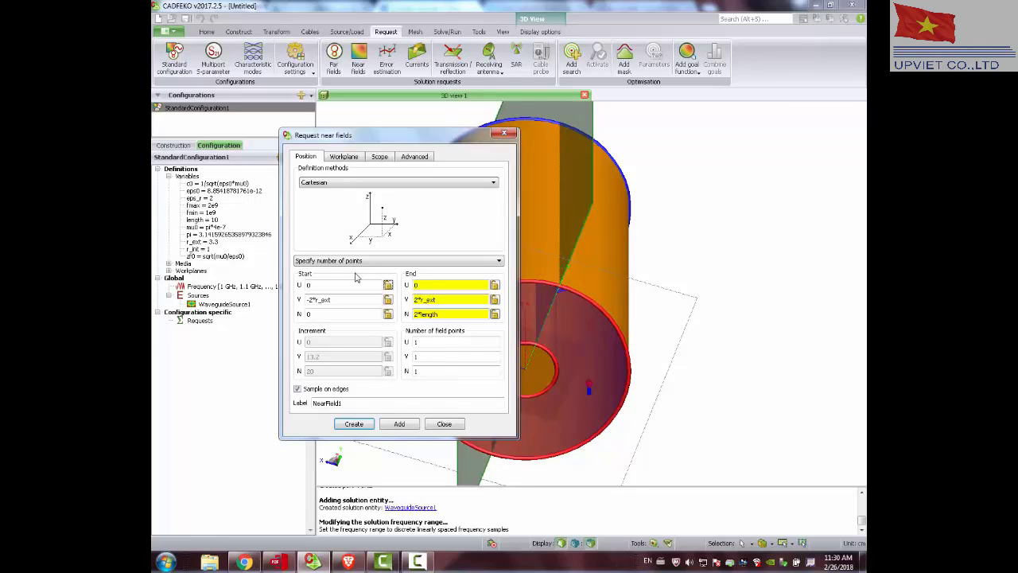
Set the start N coordinate of the near-field request to -length, checking the vertical plane's extent around the cable.
drag(449, 317, 408, 317)
key(ctrl+c)
double_click(359, 313)
key(ctrl+v)
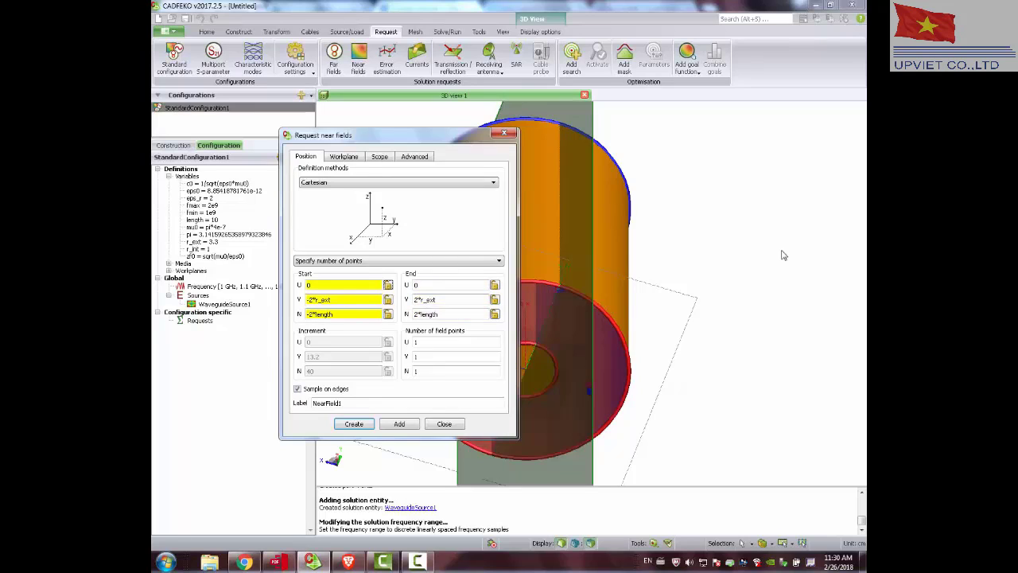
drag(591, 227, 768, 273)
scroll(678, 206, down, 3)
scroll(685, 205, down, 3)
scroll(656, 210, down, 5)
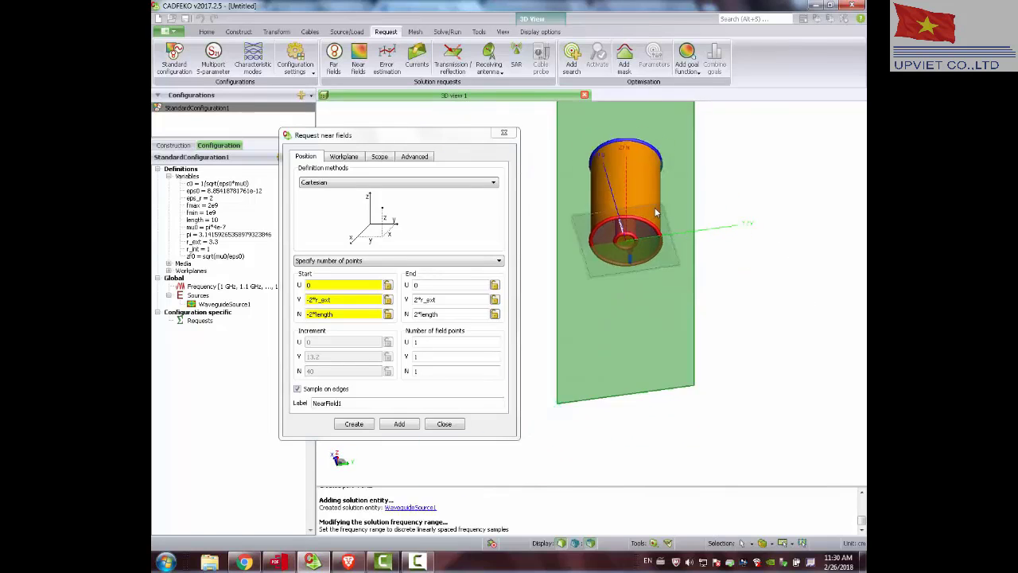
drag(628, 158, 638, 199)
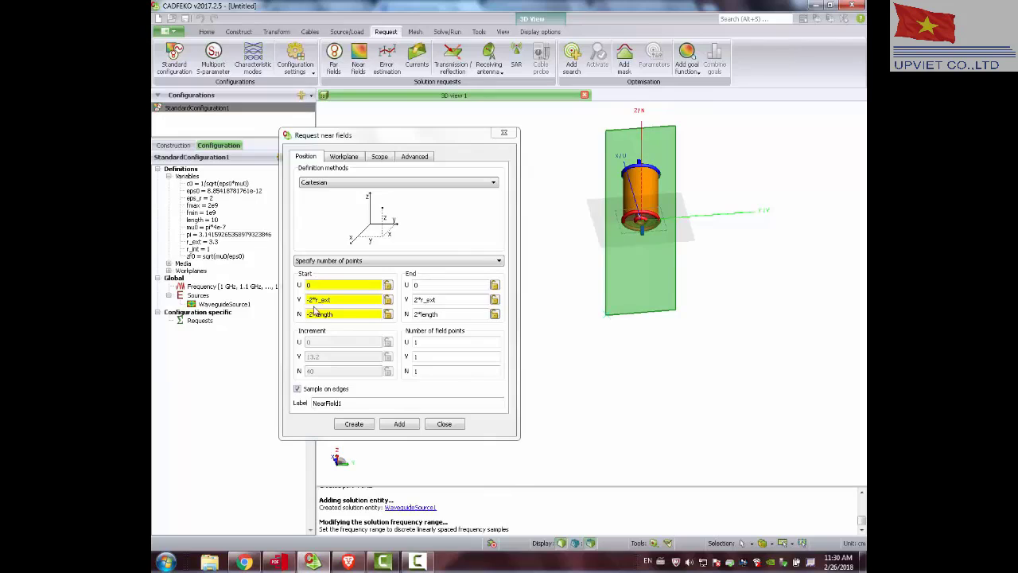
click(368, 303)
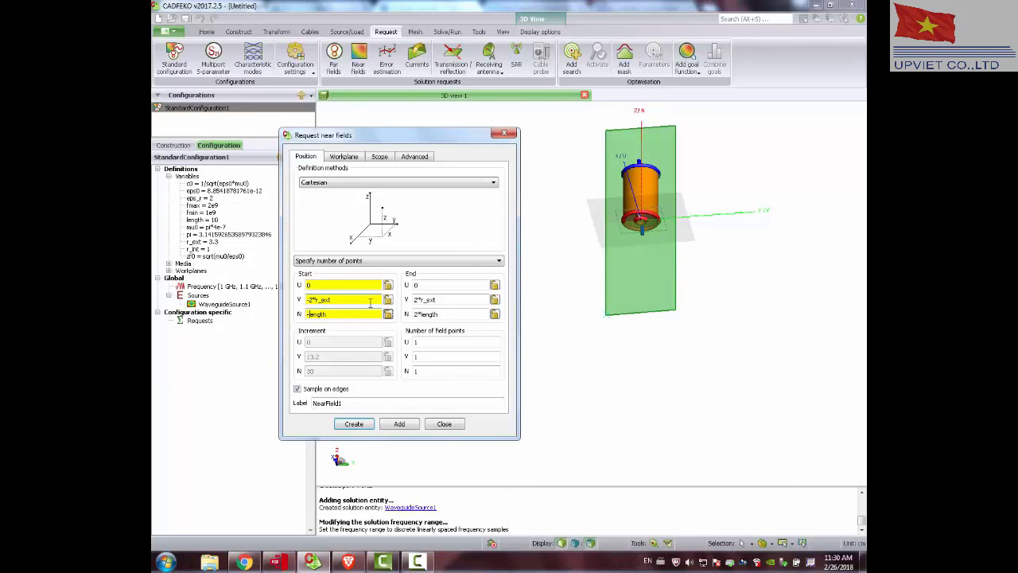
mouse_move(636, 218)
mouse_down()
mouse_move(662, 275)
mouse_move(642, 224)
mouse_move(642, 234)
mouse_up()
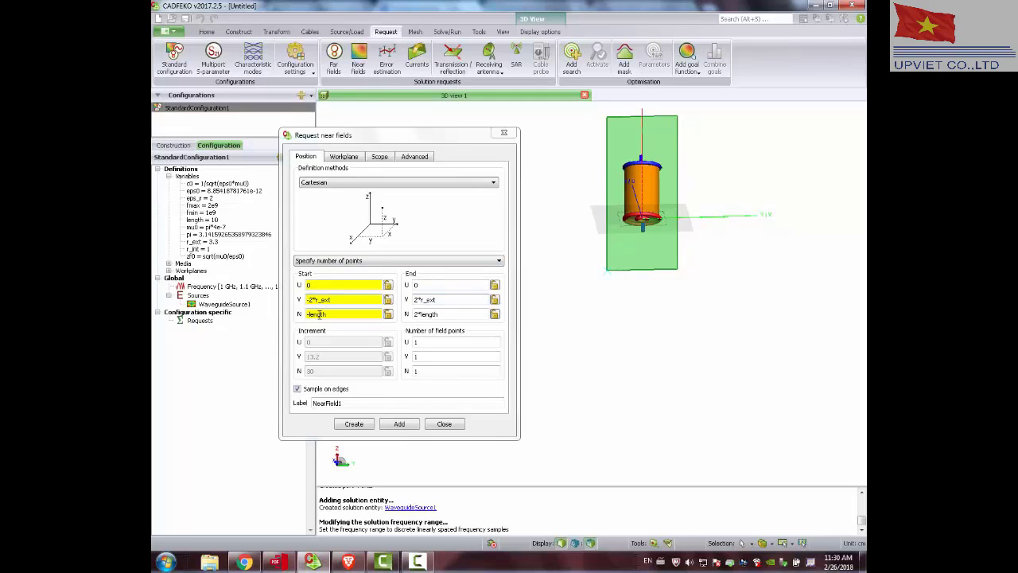
Set 21 field points along both V and N and add the near-field request, keeping the definition open for another one.
click(429, 356)
text(21)
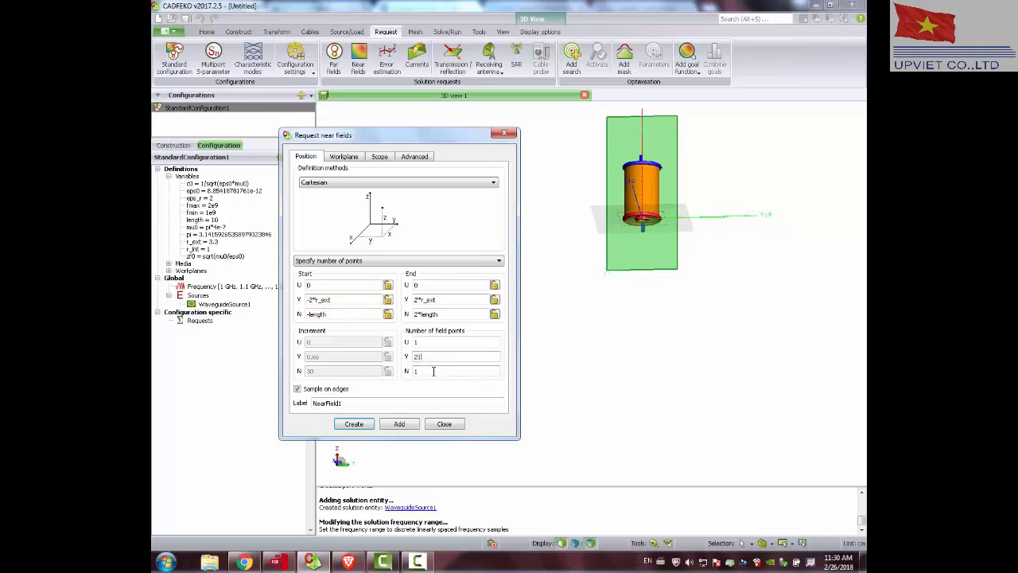
key(Tab)
text(21)
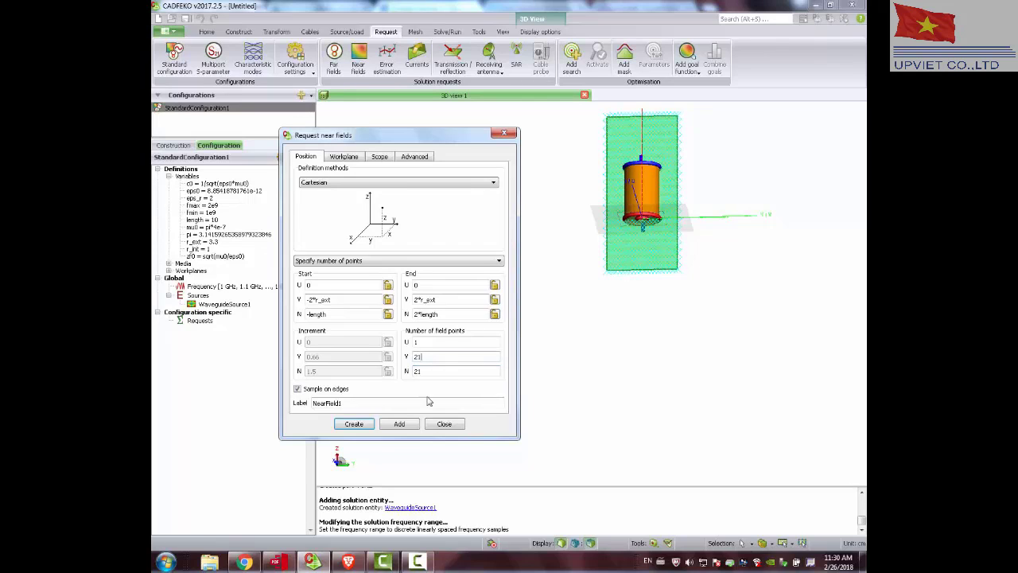
click(386, 428)
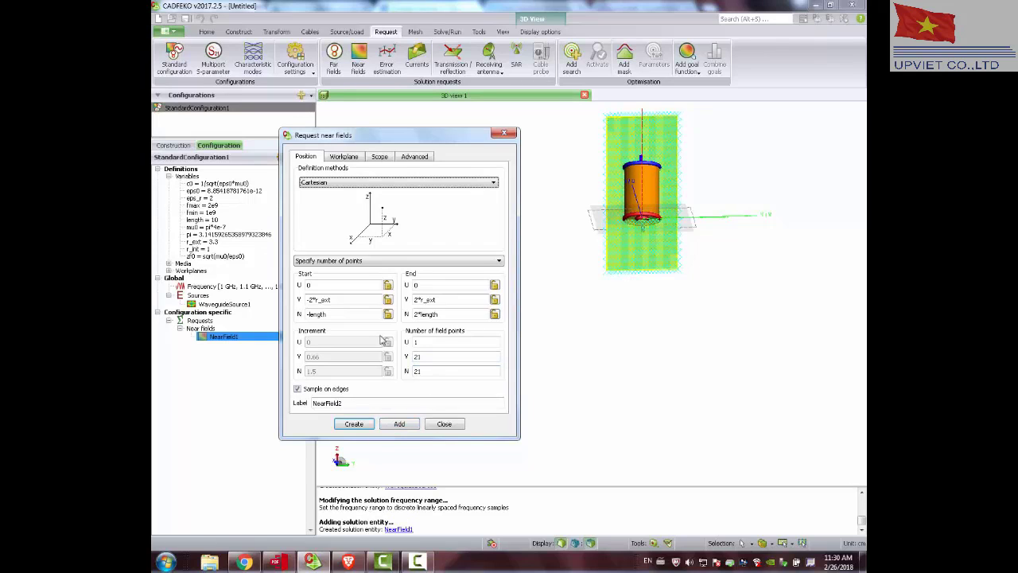
Set the start point of the second near-field request to U -r_ext, V -r_ext and N -length/2.
drag(612, 342, 592, 292)
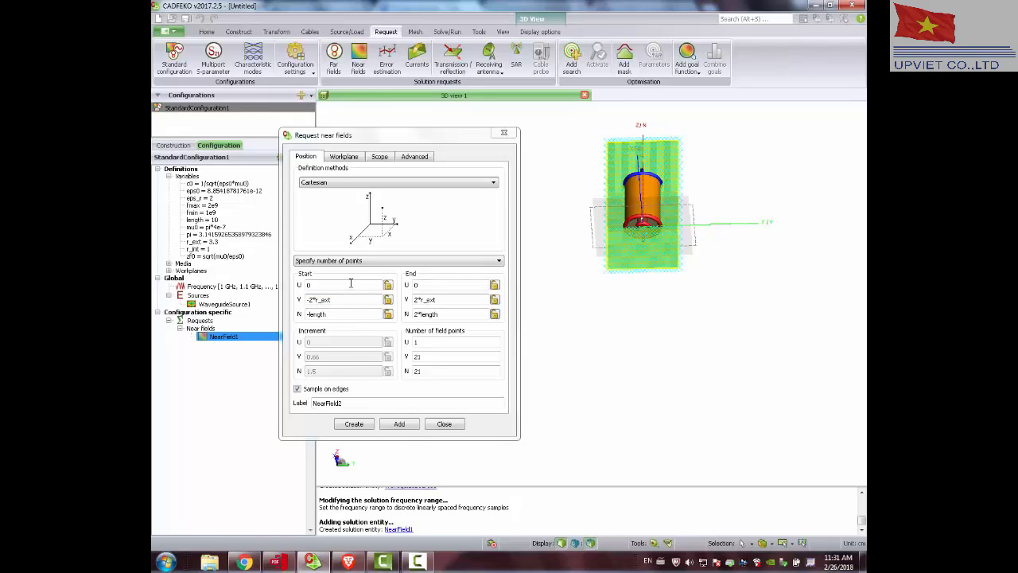
click(326, 285)
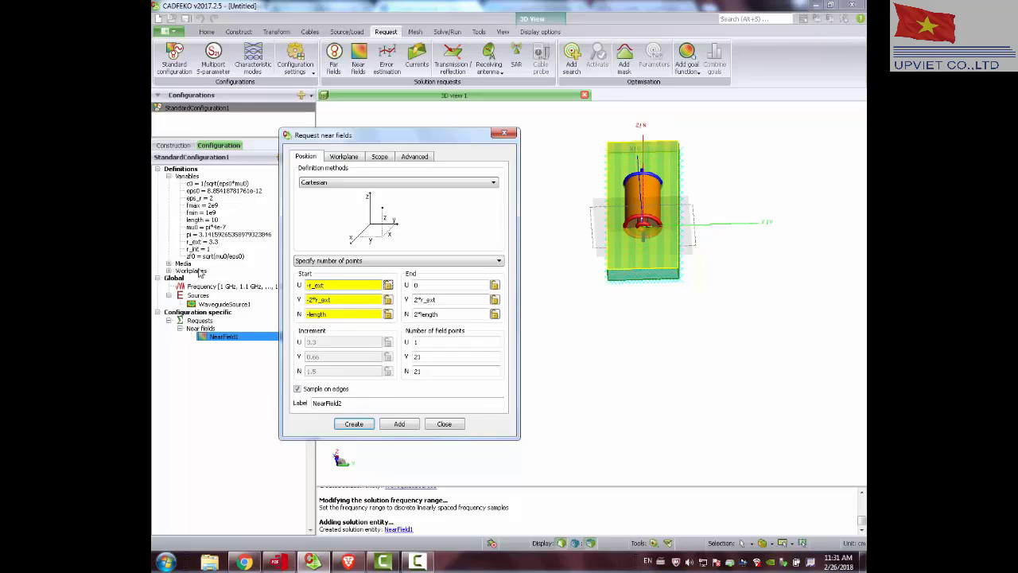
drag(340, 283, 298, 283)
key(ctrl+c)
double_click(343, 299)
key(ctrl+v)
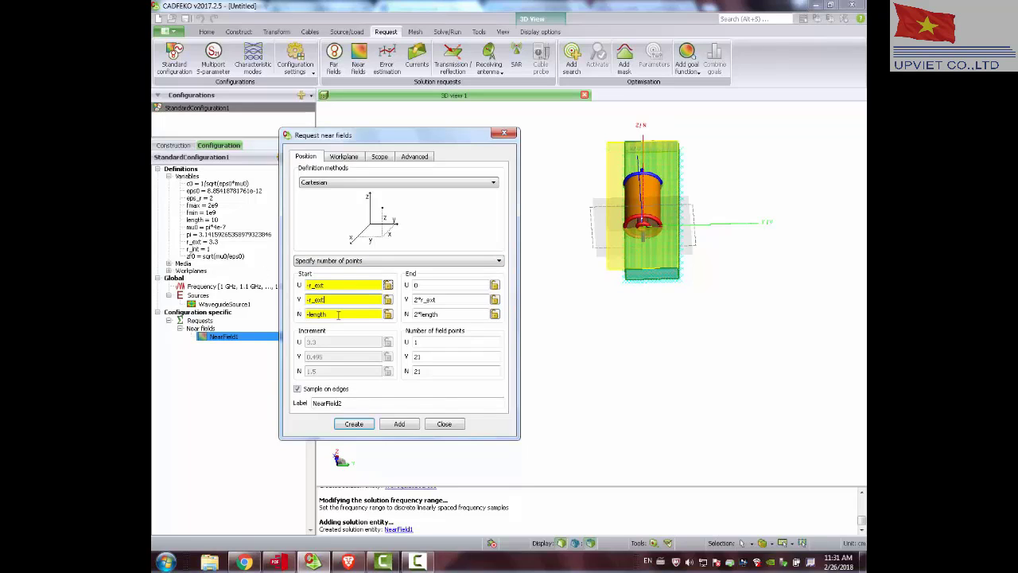
click(338, 314)
text(/2)
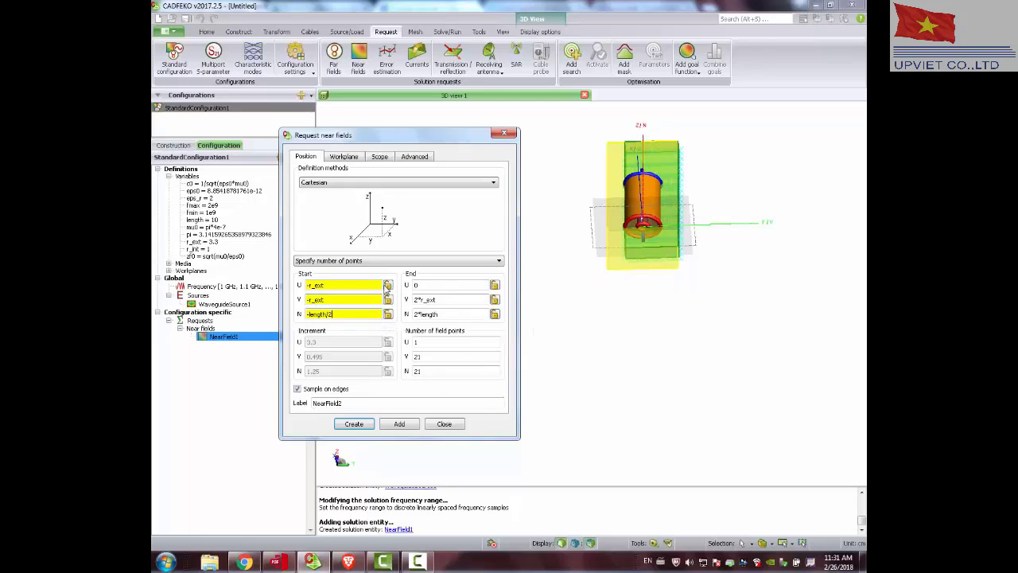
Set the second near-field request's end point to U r_ext, V r_ext and N length/2.
click(430, 286)
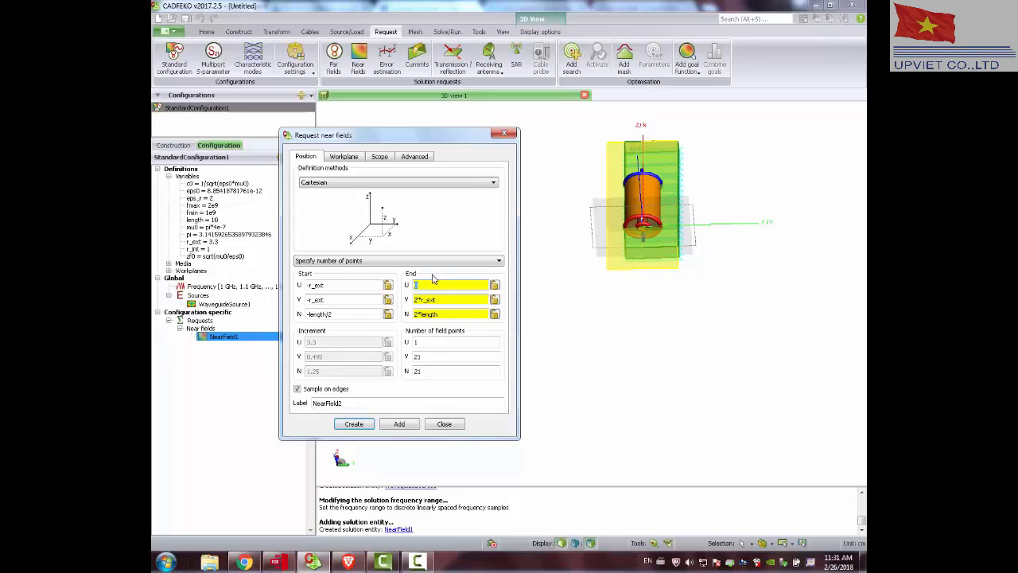
text(r_ext)
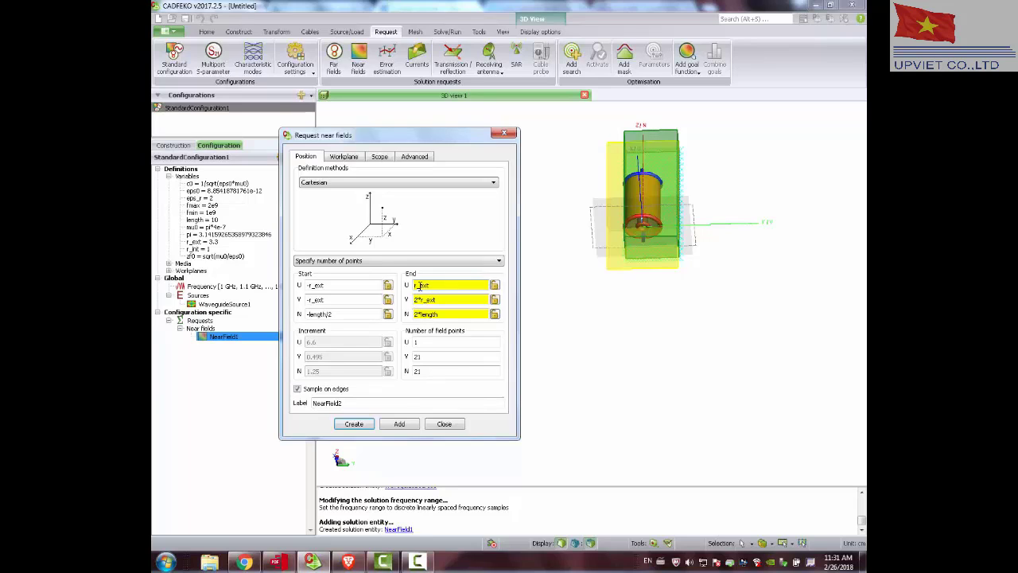
drag(446, 301, 402, 301)
text(r_ext)
click(460, 313)
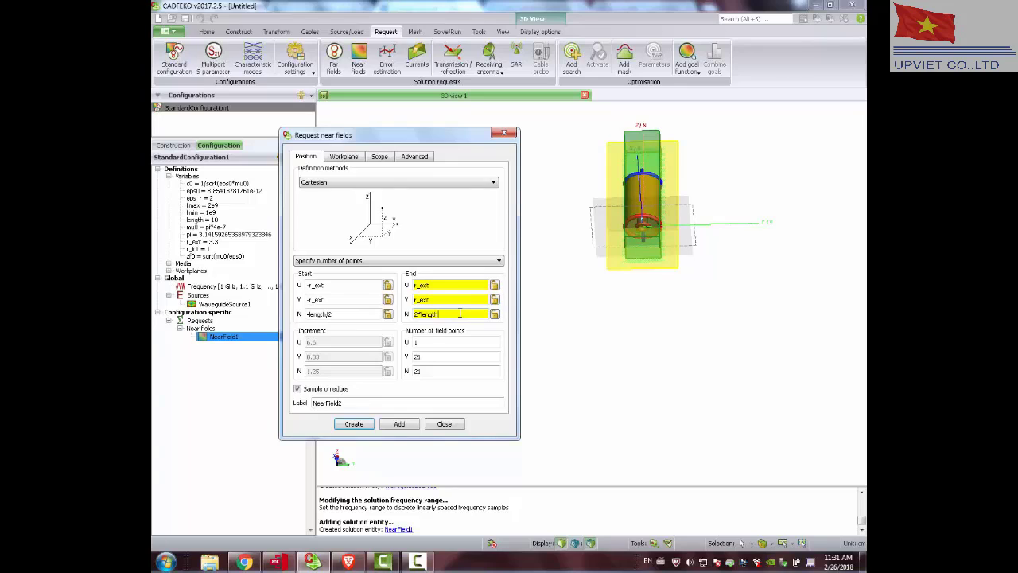
drag(333, 314, 305, 314)
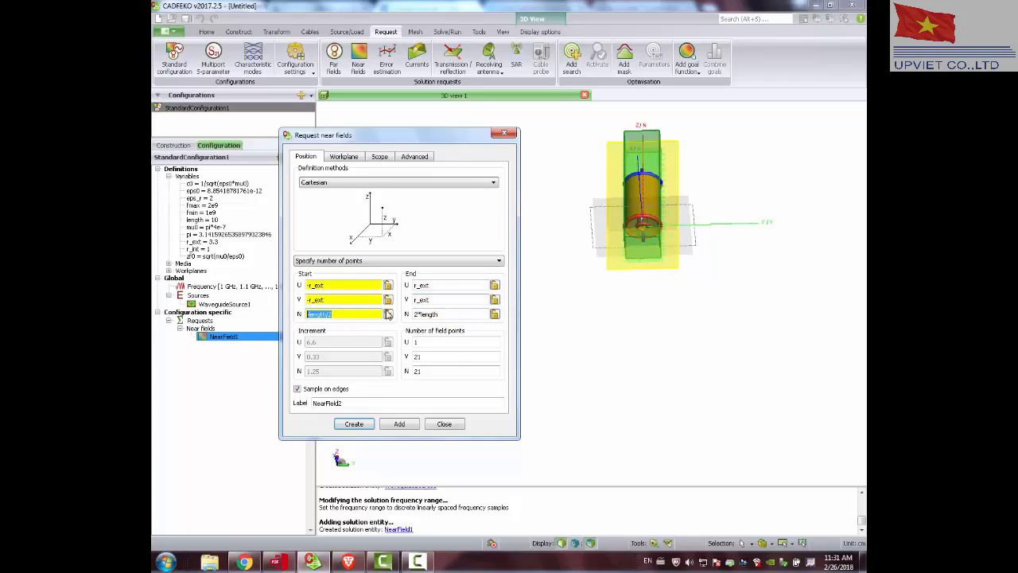
key(ctrl+c)
drag(482, 315, 413, 314)
key(ctrl+v)
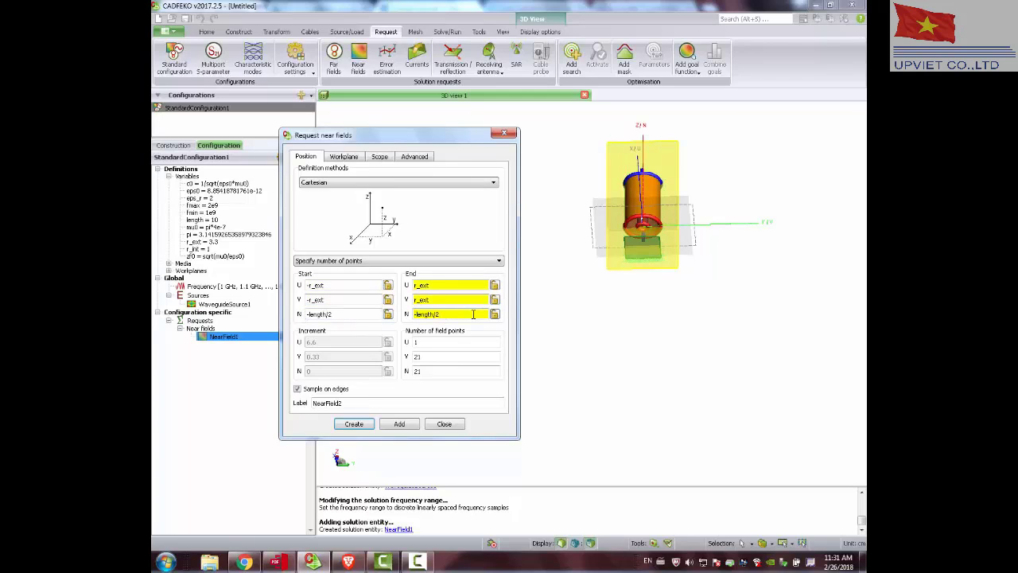
text(2)
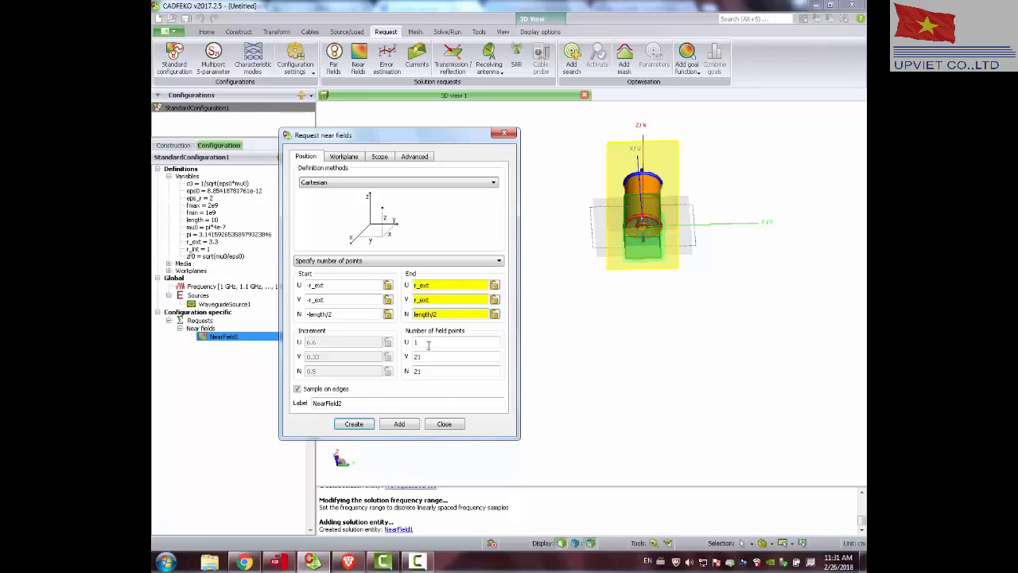
Change the second request's start N coordinate to length/2 so it forms a flat cross-section plane midway along the cable.
mouse_move(723, 253)
mouse_down()
mouse_move(675, 341)
mouse_move(634, 217)
mouse_up()
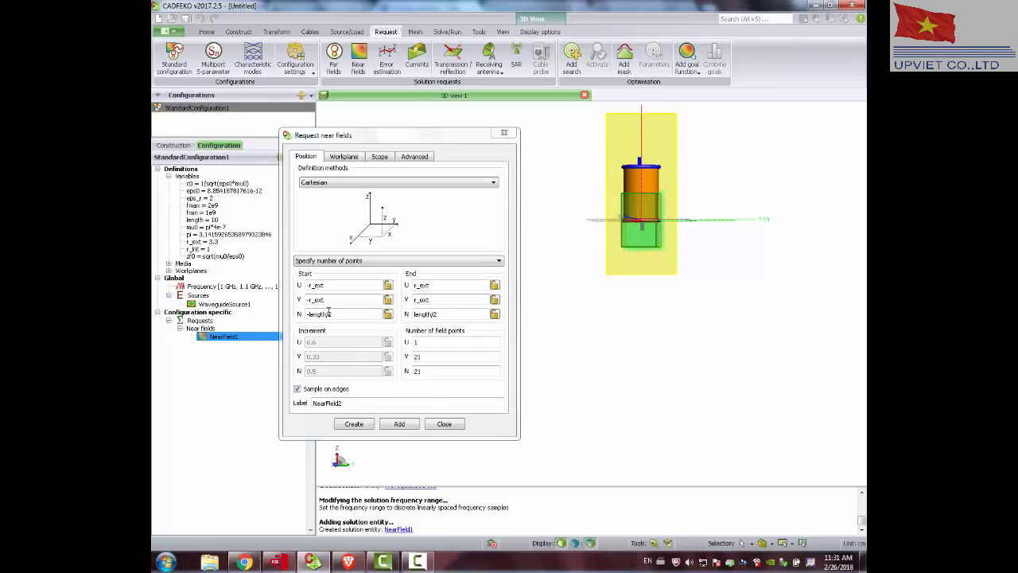
mouse_move(660, 232)
mouse_down()
mouse_move(662, 210)
mouse_move(661, 221)
mouse_up()
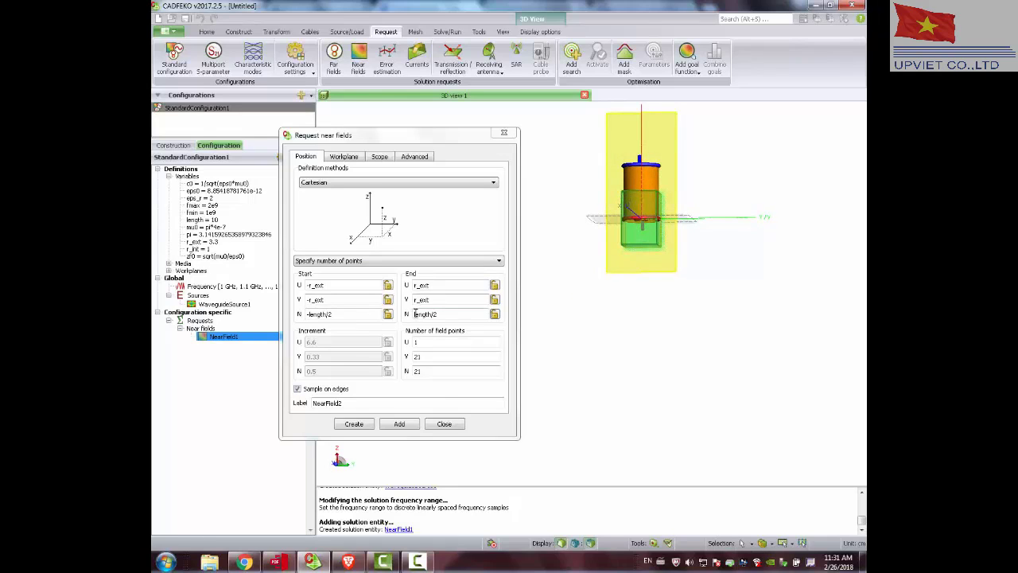
drag(305, 315, 380, 296)
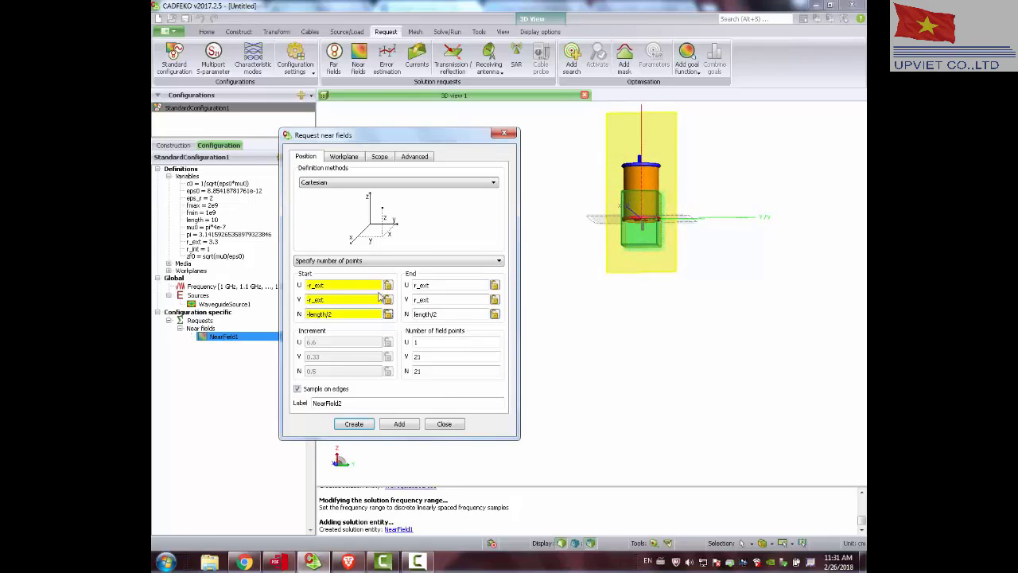
key(BackSpace)
drag(632, 315, 668, 129)
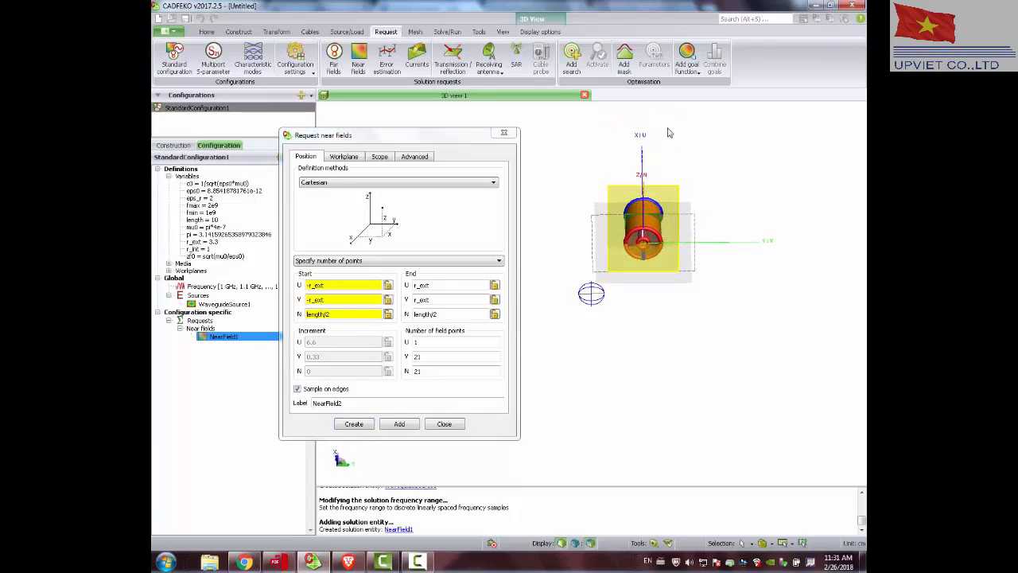
scroll(639, 216, up, 6)
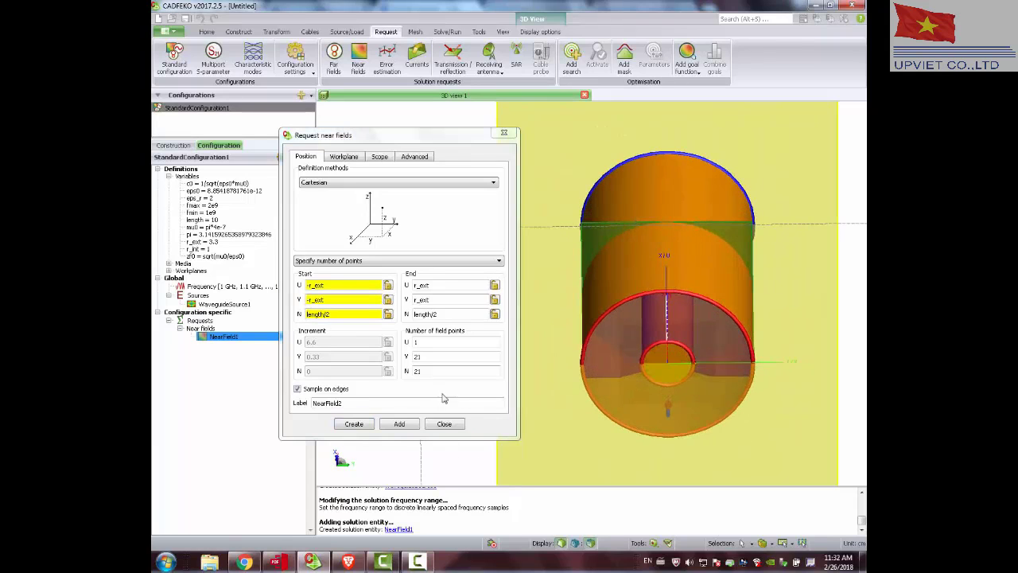
drag(595, 340, 552, 385)
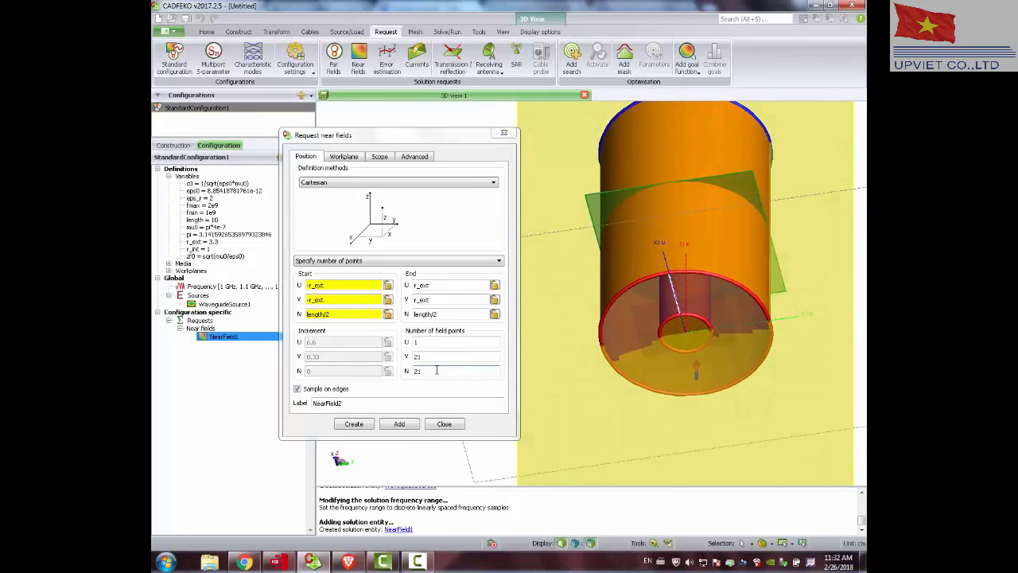
Set the field points to 21 along U, 21 along V and 1 along N, and create the second near-field request.
drag(437, 370, 381, 372)
text(1)
click(424, 354)
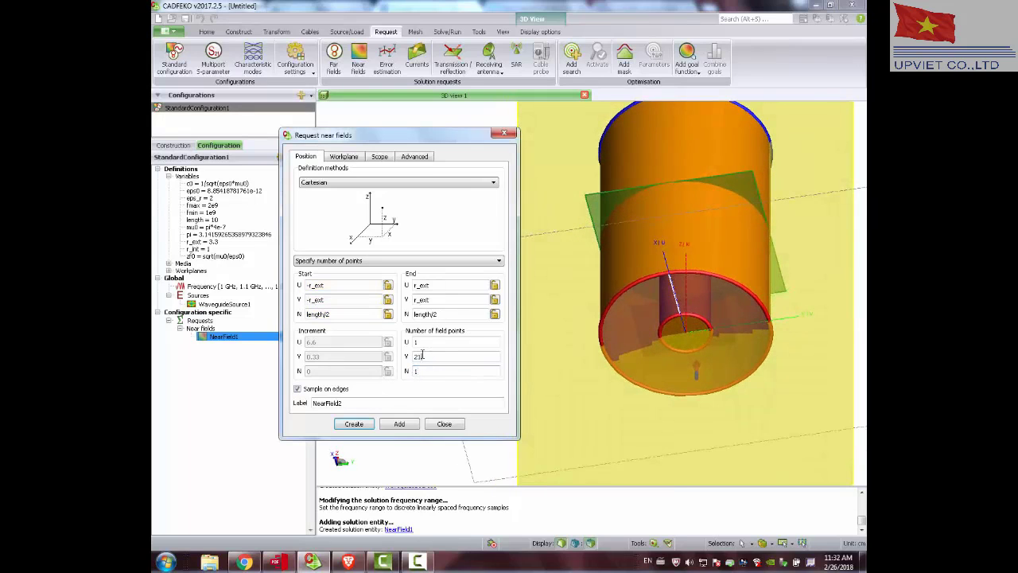
drag(424, 344, 414, 345)
text(21)
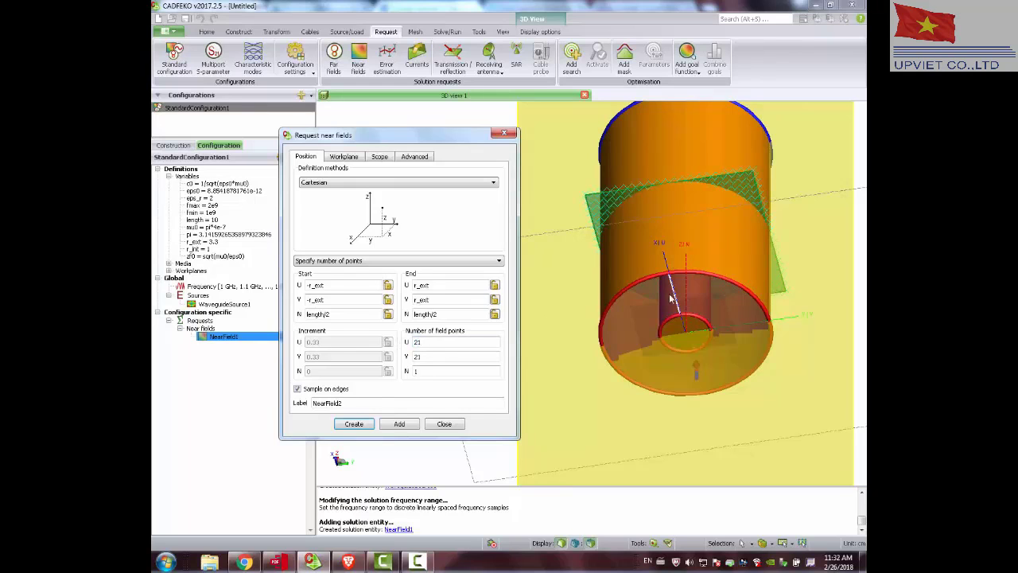
mouse_move(670, 298)
mouse_down()
mouse_move(718, 177)
mouse_move(730, 240)
mouse_move(732, 221)
mouse_up()
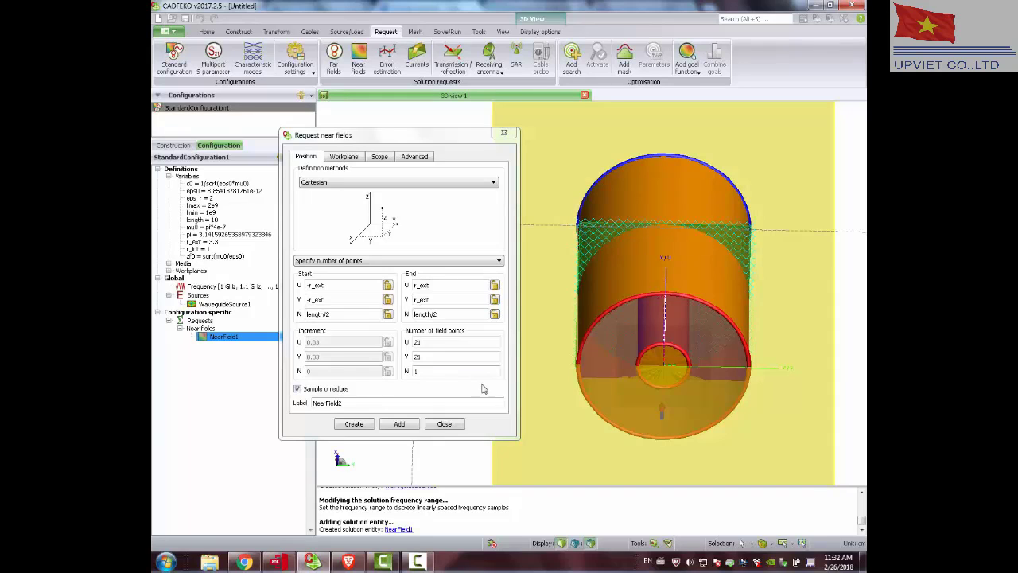
click(354, 423)
Review the model with the near-field planes, the frequency and waveguide source entries, and Port1 in the construction tree.
mouse_move(518, 305)
mouse_down()
mouse_move(517, 230)
mouse_move(527, 284)
mouse_up()
scroll(557, 266, down, 3)
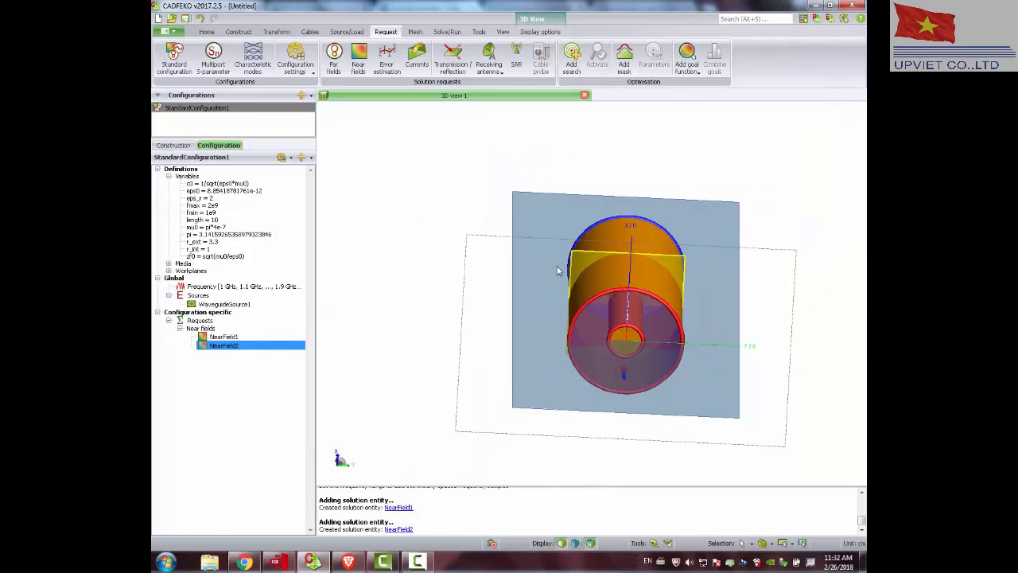
click(212, 306)
click(224, 288)
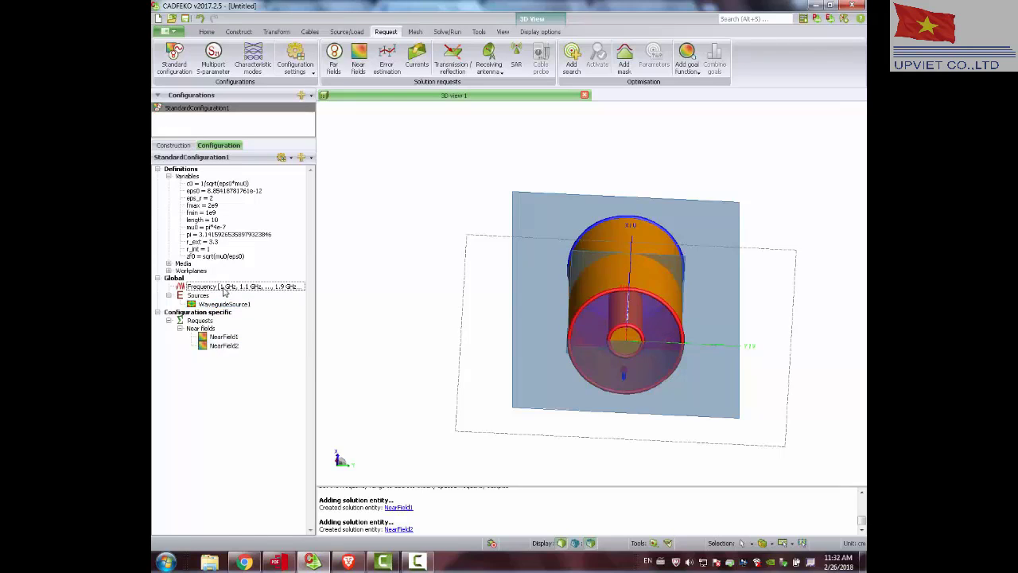
click(227, 306)
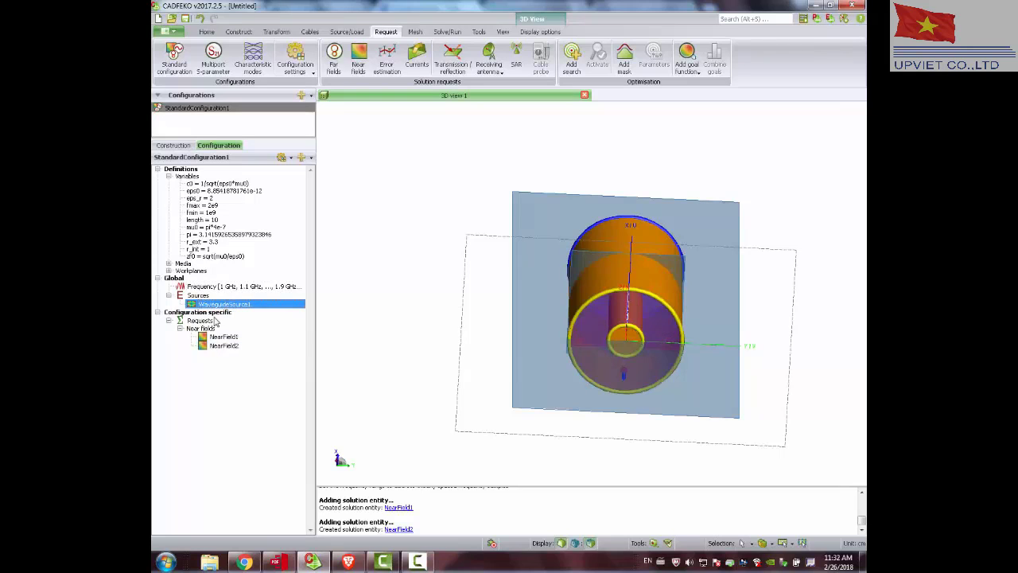
click(172, 146)
click(205, 343)
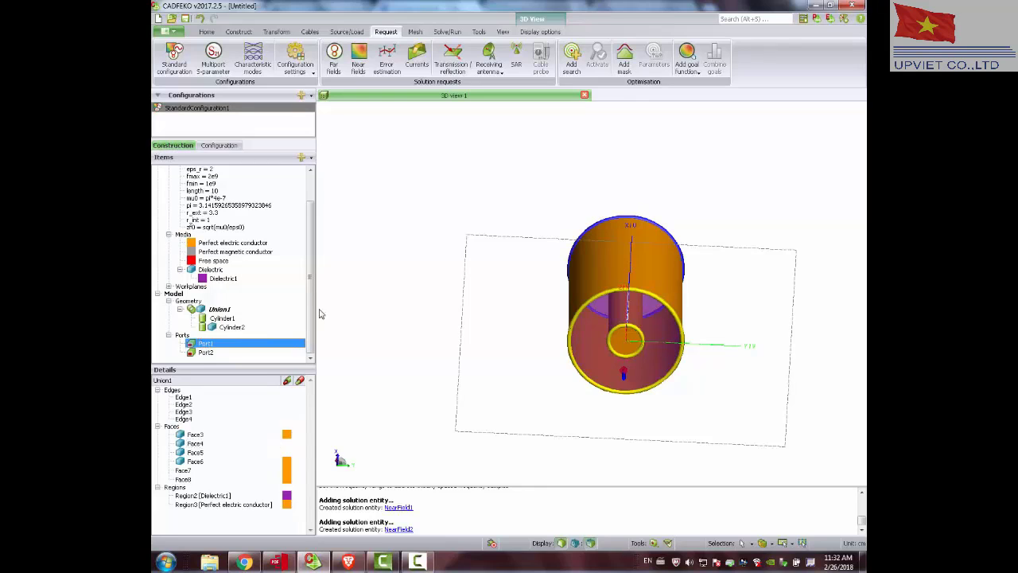
Mesh the entire coaxial model using the Standard mesh size.
click(415, 32)
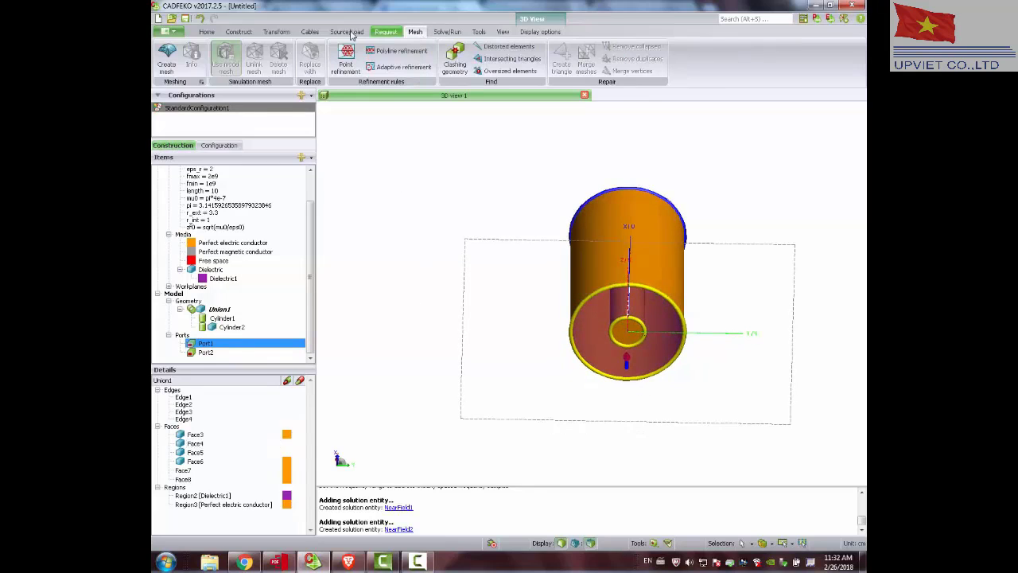
click(167, 57)
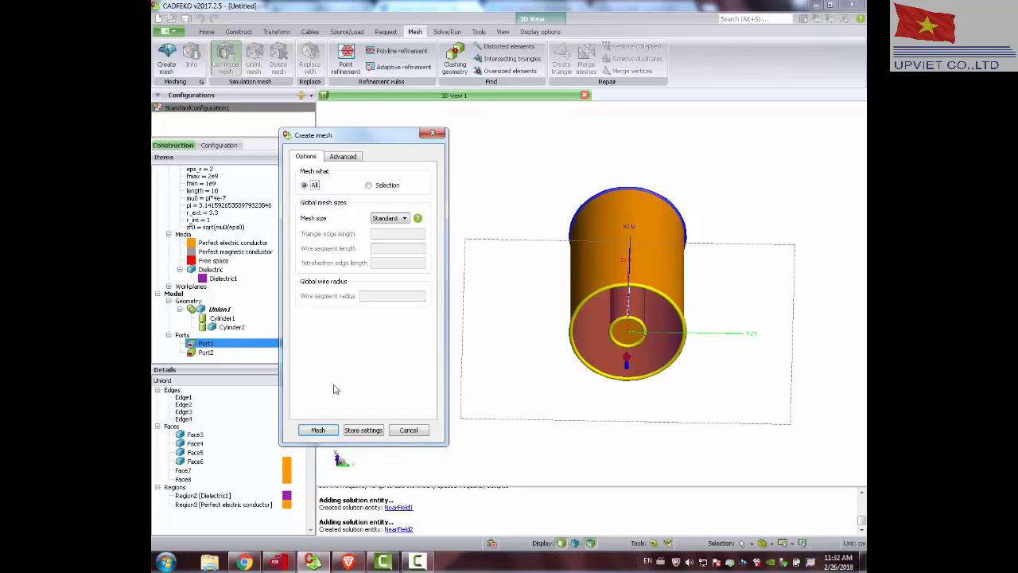
click(318, 429)
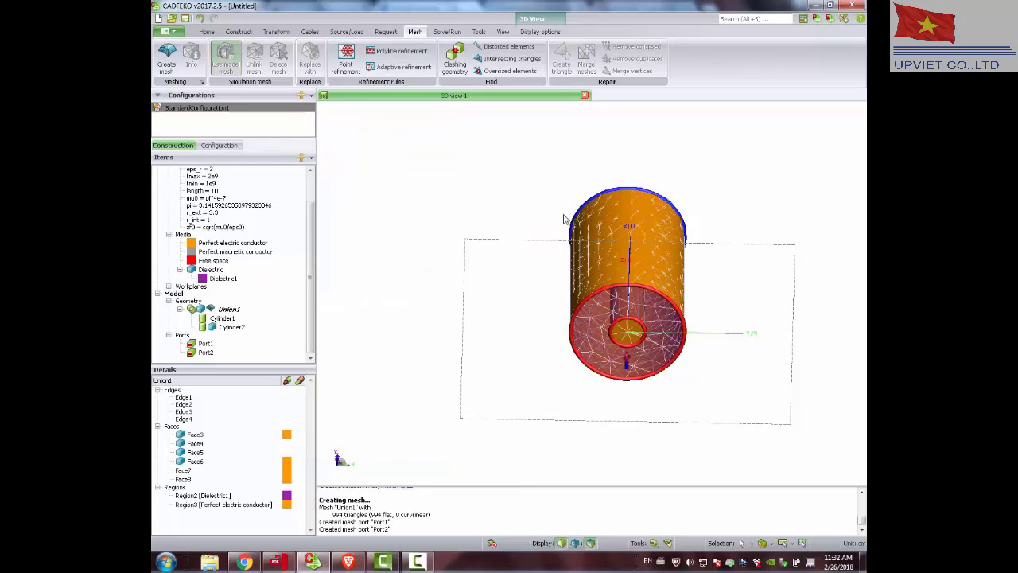
Run the computational electromagnetic validation and review the status of the frequency, geometry, mesh and solution tests.
drag(563, 218, 518, 154)
click(446, 32)
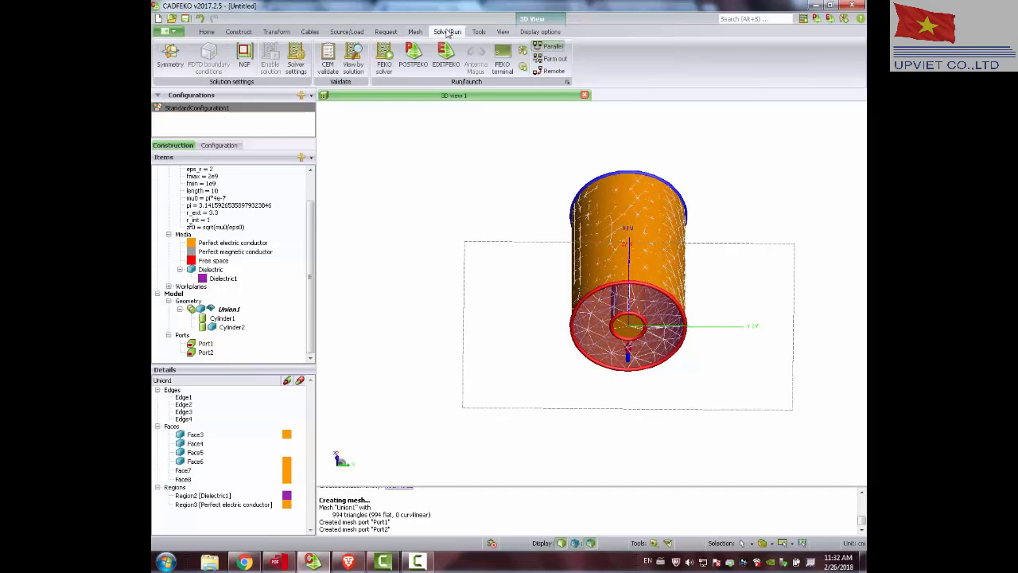
click(328, 55)
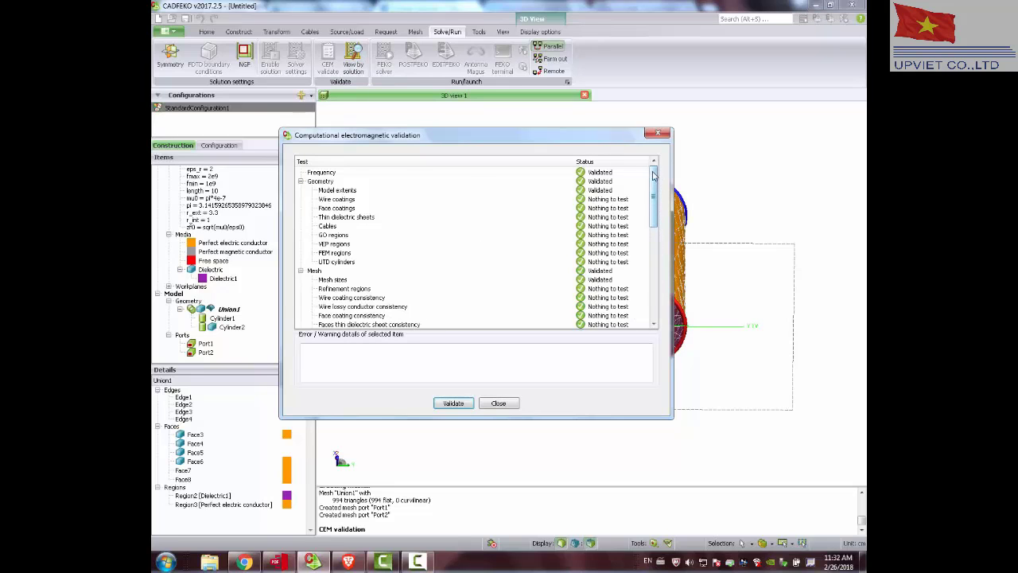
drag(653, 175, 649, 238)
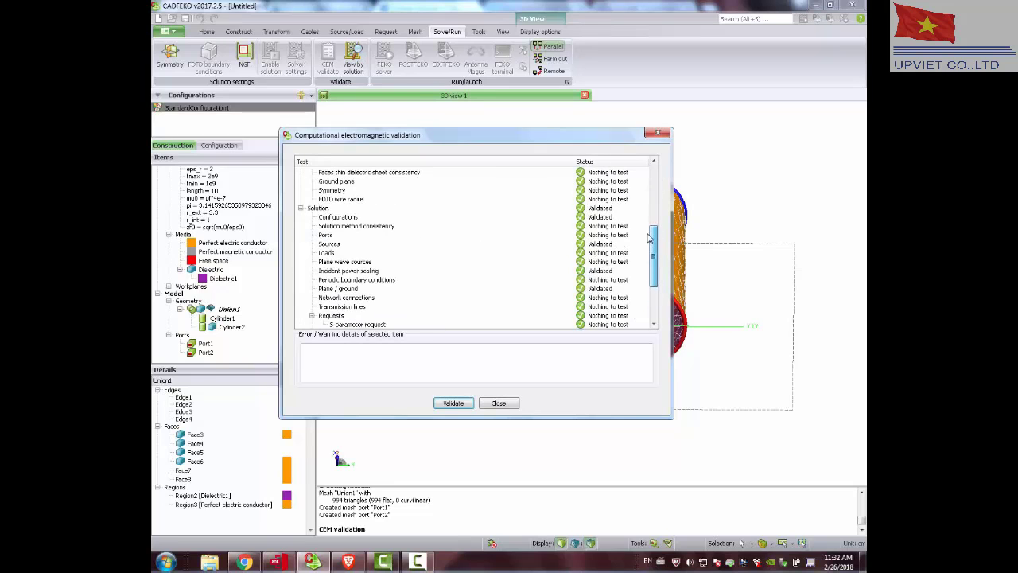
click(497, 403)
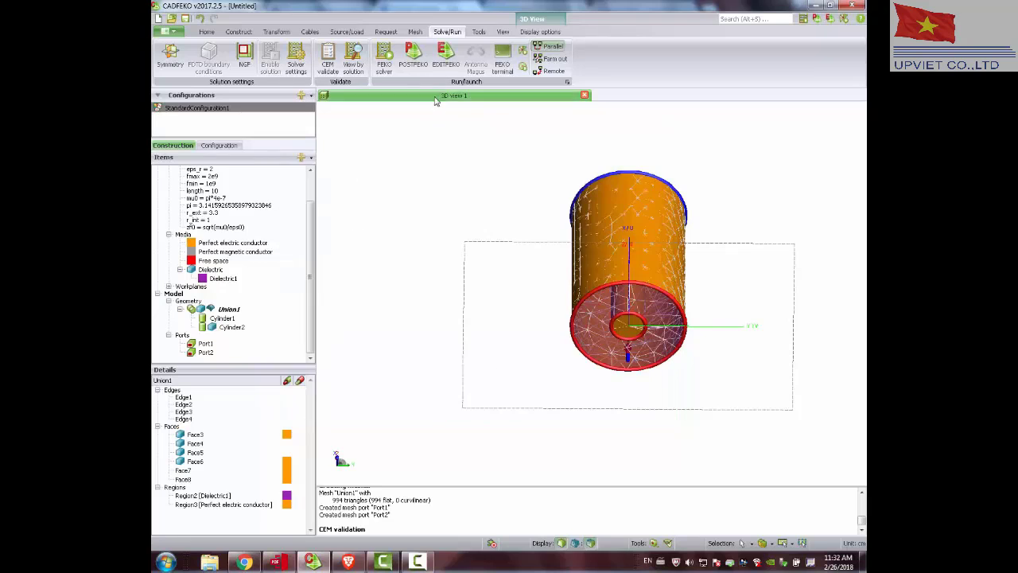
Launch the FEKO solver, saving the model as coax_5.cfx in the Video folder and overwriting the existing file.
click(383, 56)
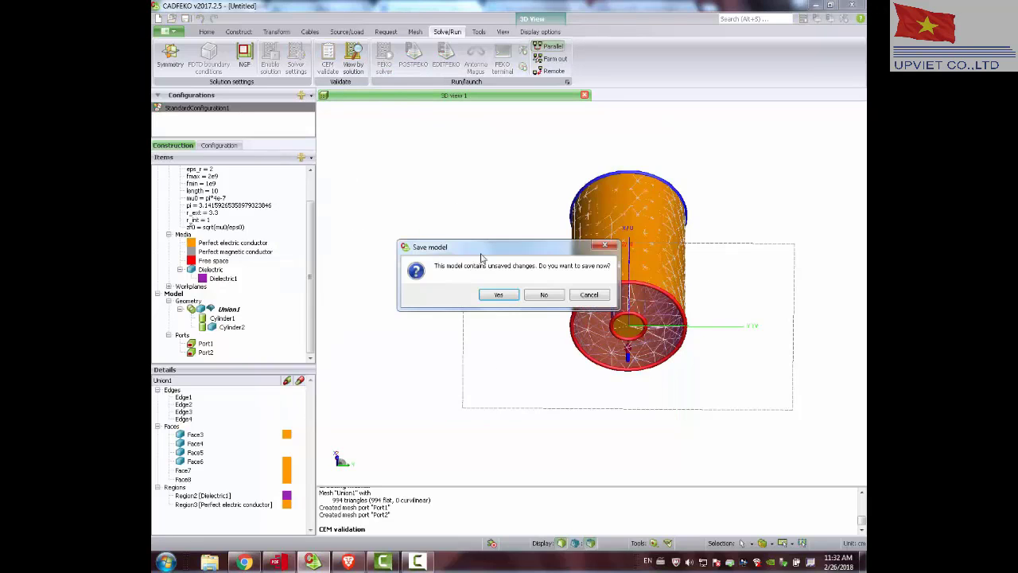
click(501, 296)
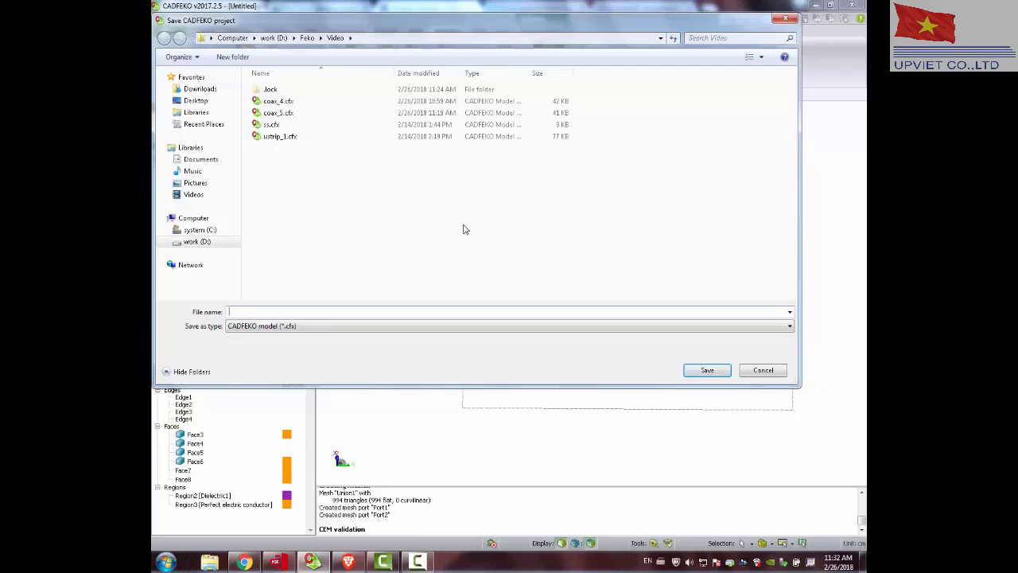
click(286, 113)
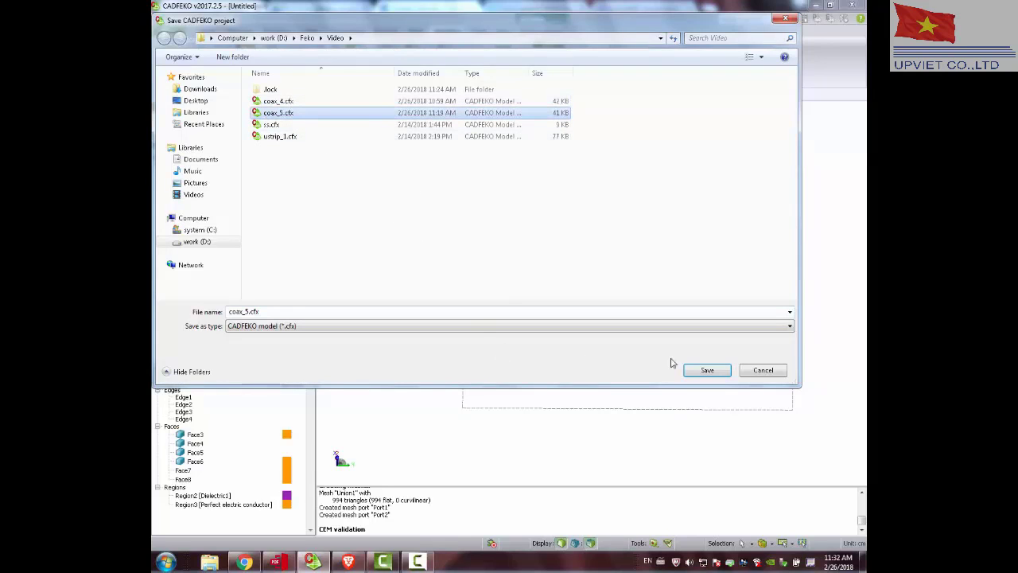
click(706, 370)
click(509, 309)
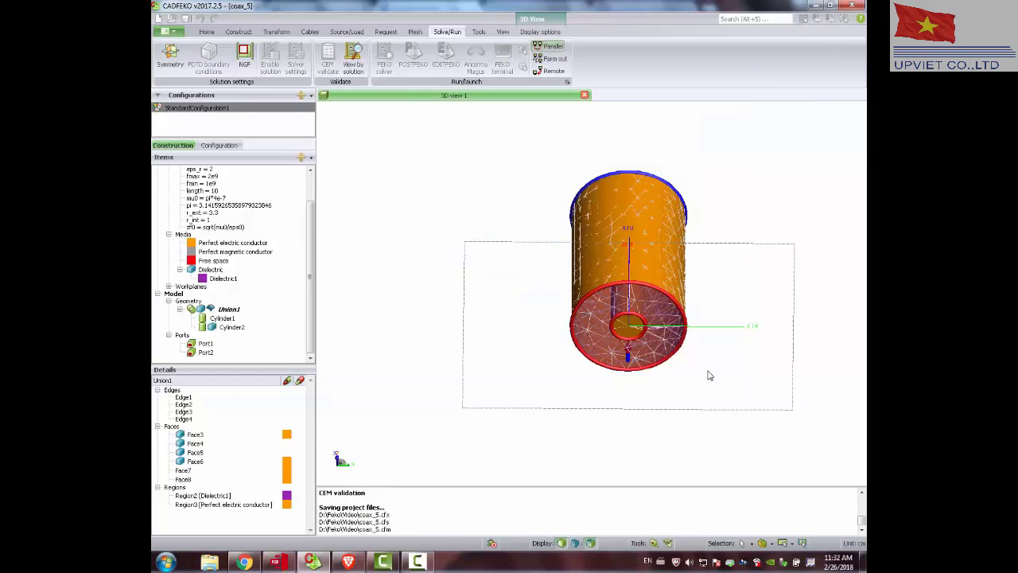
click(521, 302)
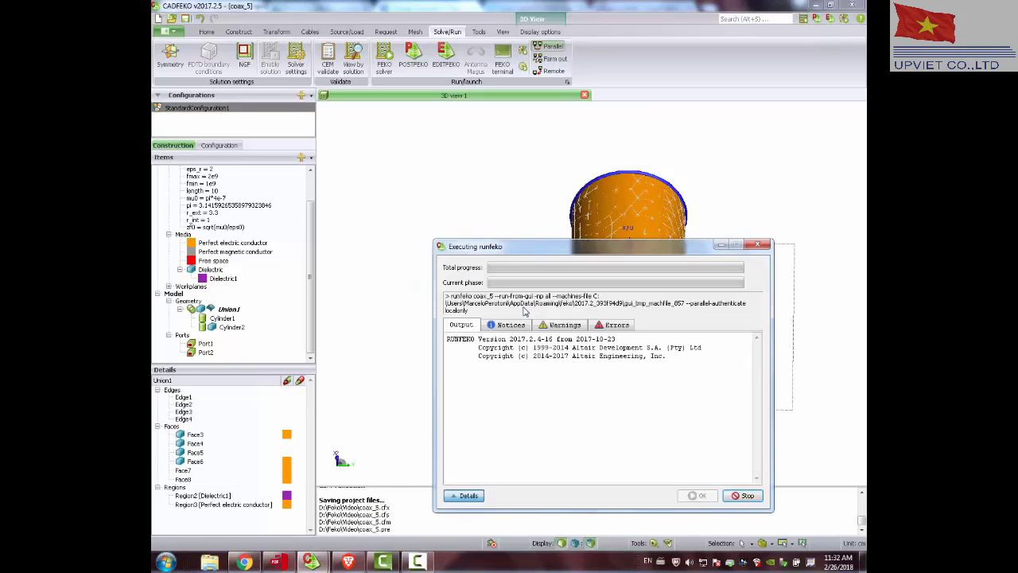
click(416, 562)
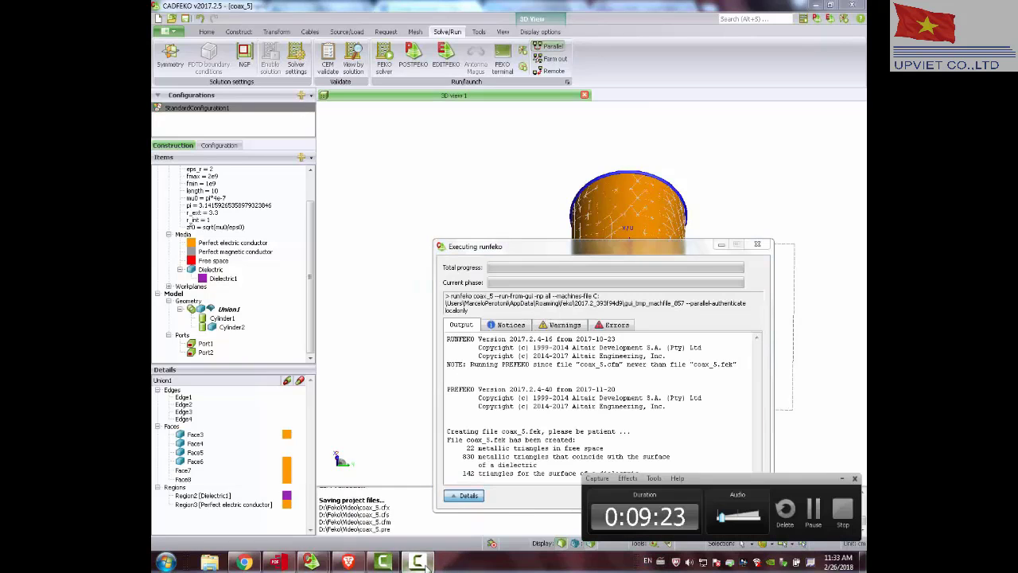
click(811, 511)
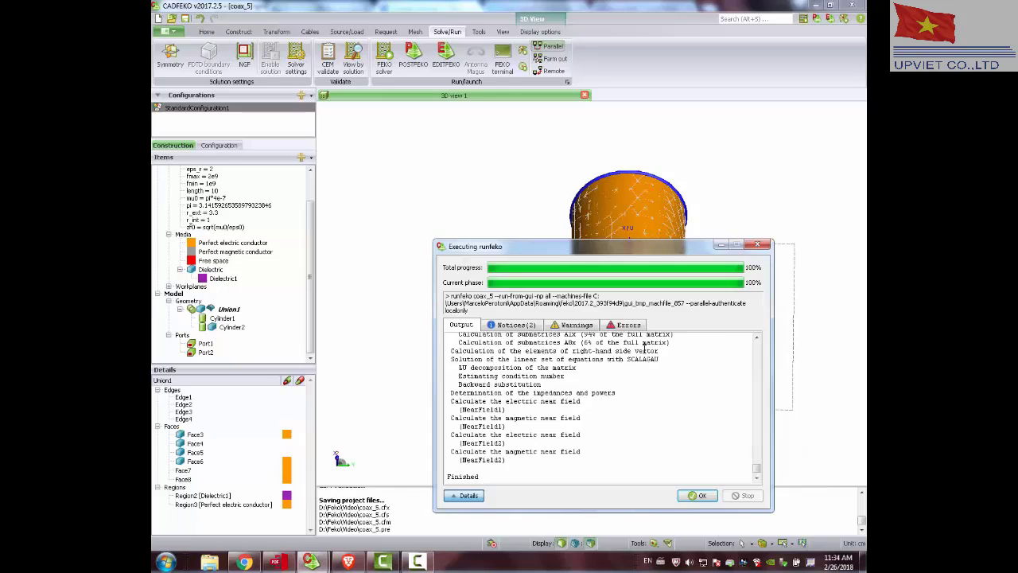
Close the solver run window and switch to POSTFEKO to examine the reflection coefficient on the Cartesian graph and the Smith chart.
click(697, 495)
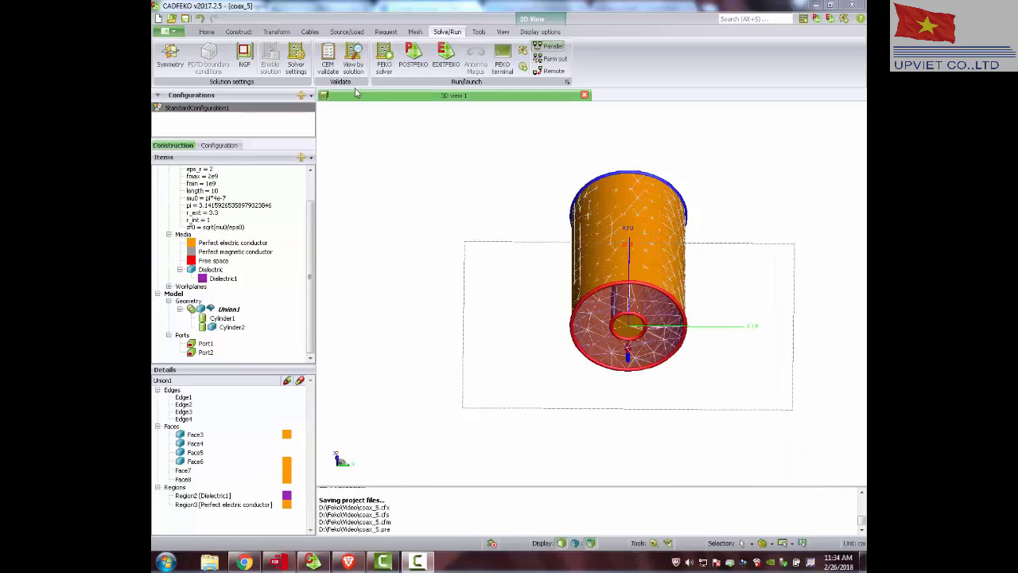
click(415, 52)
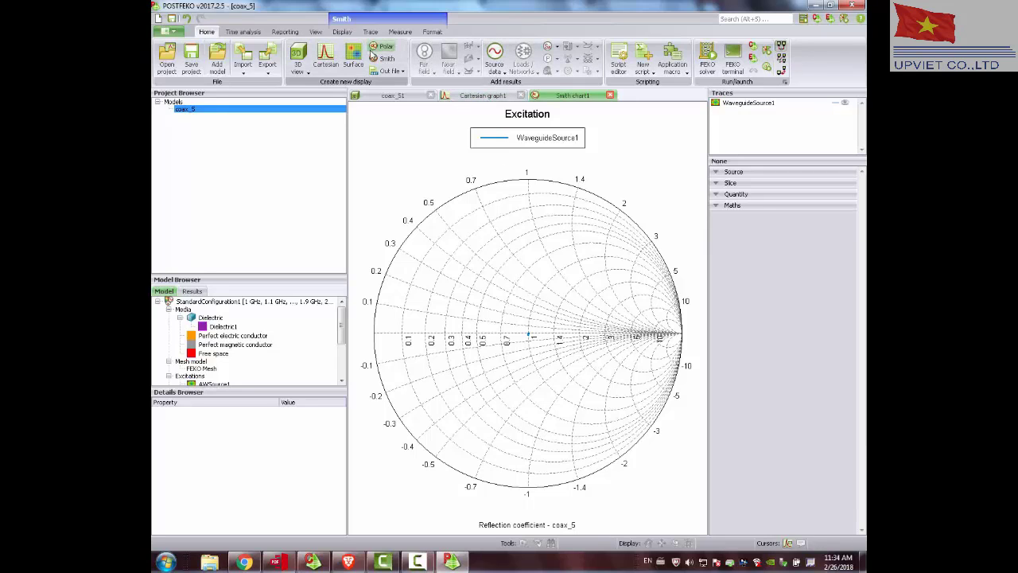
click(481, 95)
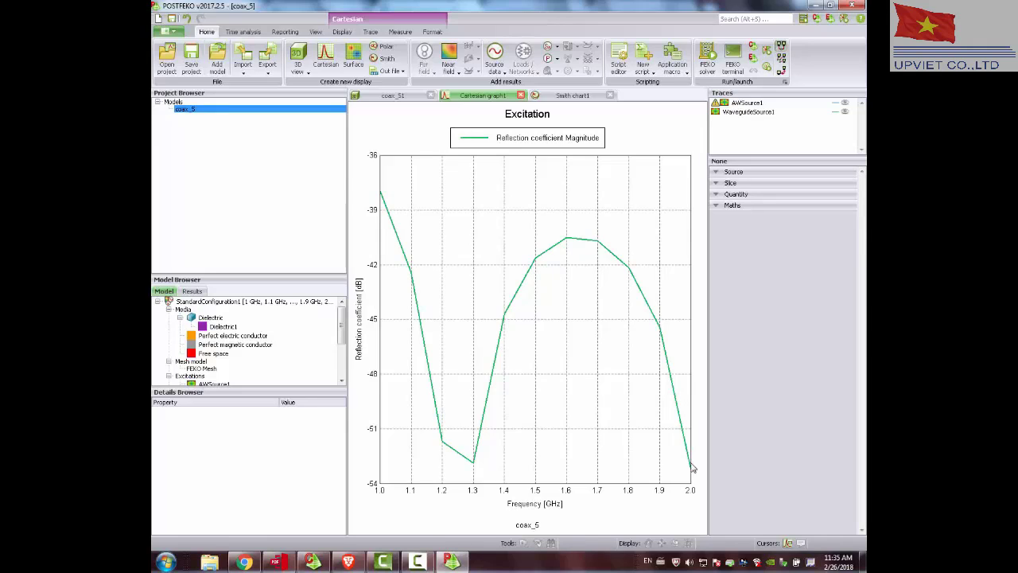
click(559, 96)
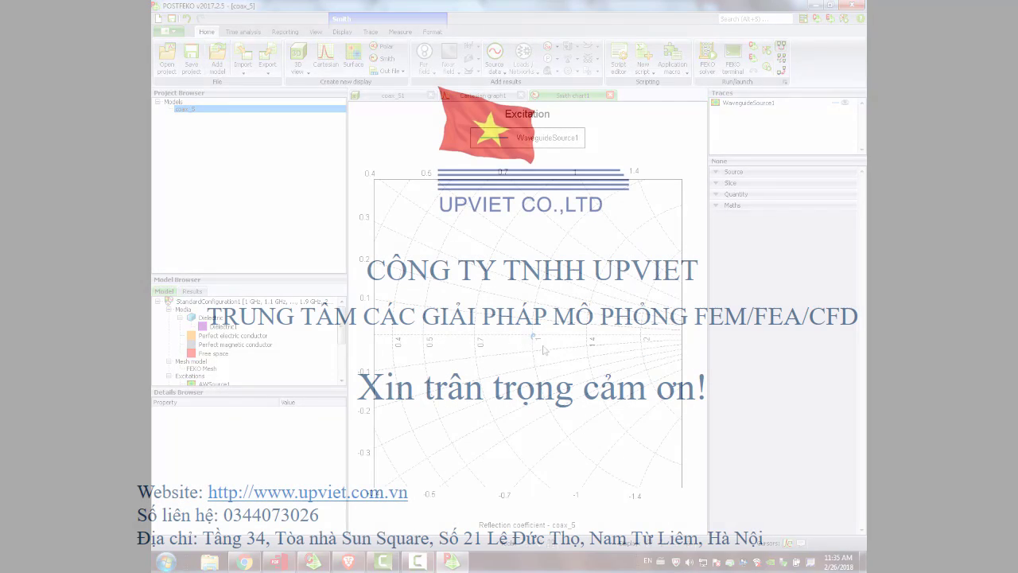